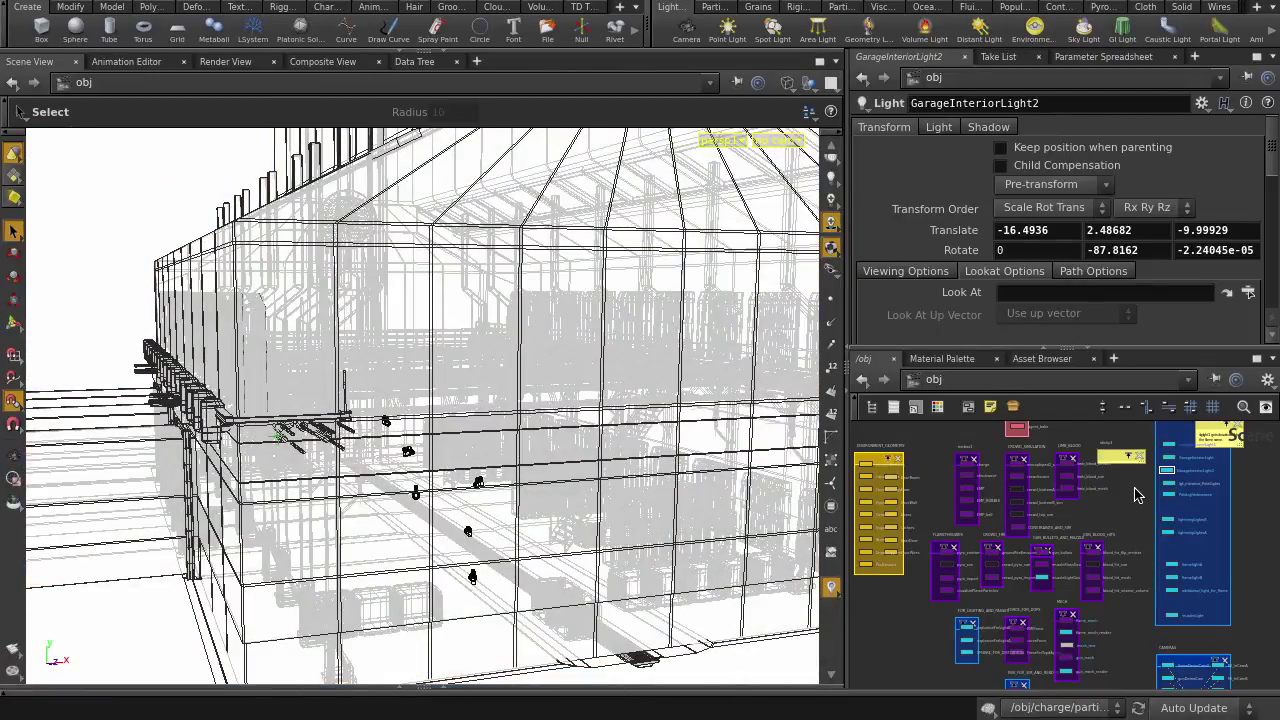
# Examine the object-level node network, including the lighting and camera groups
pyautogui.scroll(5, 1129, 498)
pyautogui.moveTo(1068, 476); pyautogui.dragTo(992, 502, button='middle')
pyautogui.scroll(3, 1010, 602)
pyautogui.moveTo(976, 665); pyautogui.dragTo(953, 400, button='middle')
pyautogui.moveTo(977, 594); pyautogui.dragTo(1012, 494, button='middle')
pyautogui.moveTo(984, 634); pyautogui.dragTo(989, 537, button='middle')
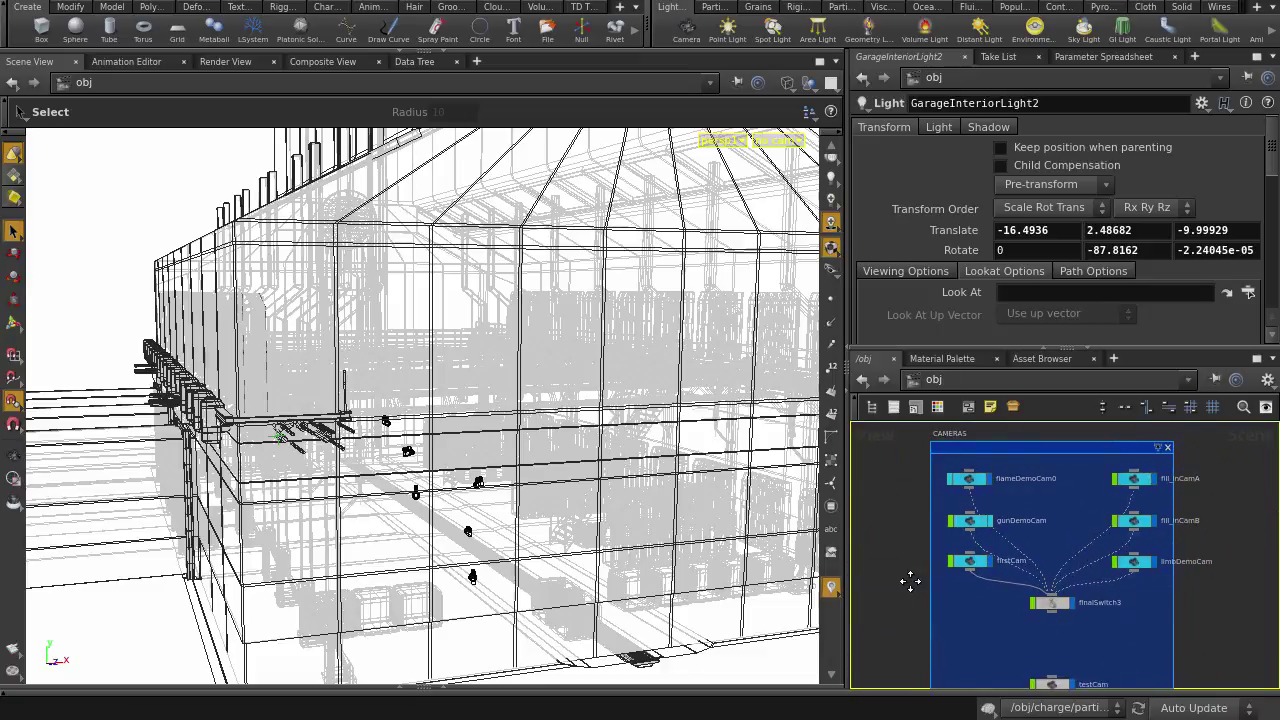
pyautogui.scroll(-5, 960, 570)
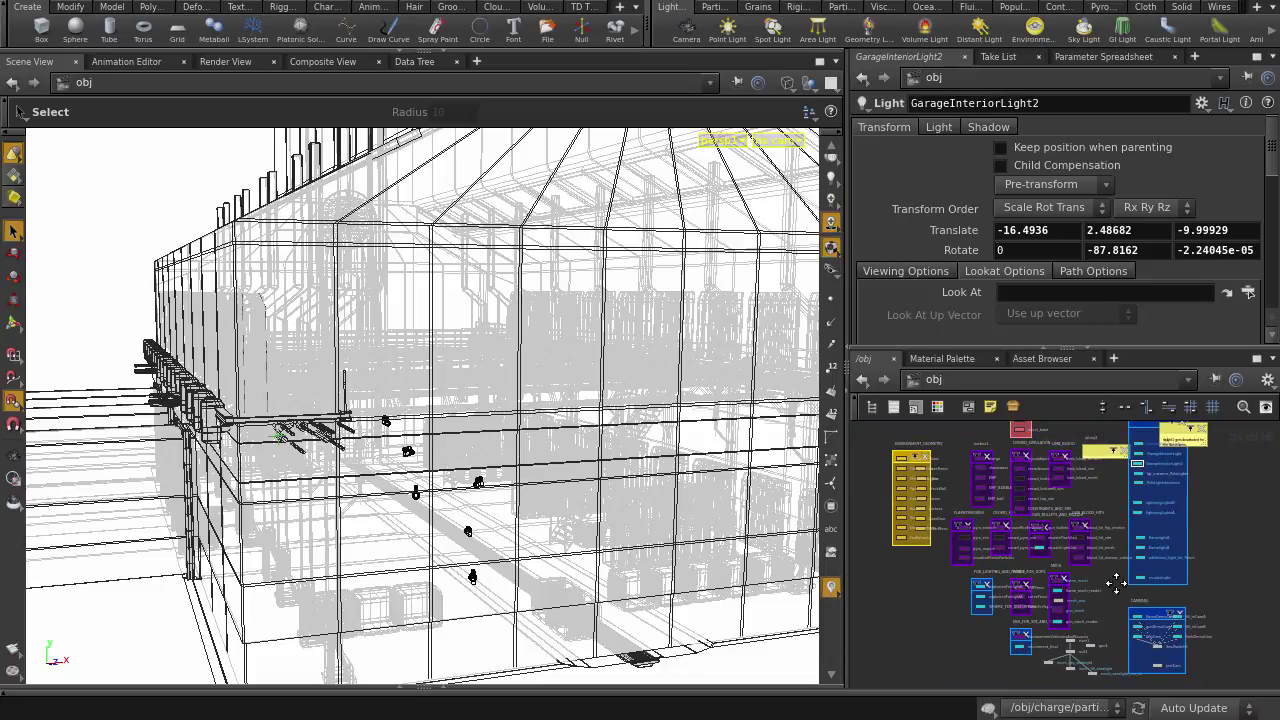
pyautogui.moveTo(1113, 588); pyautogui.dragTo(1116, 620, button='middle')
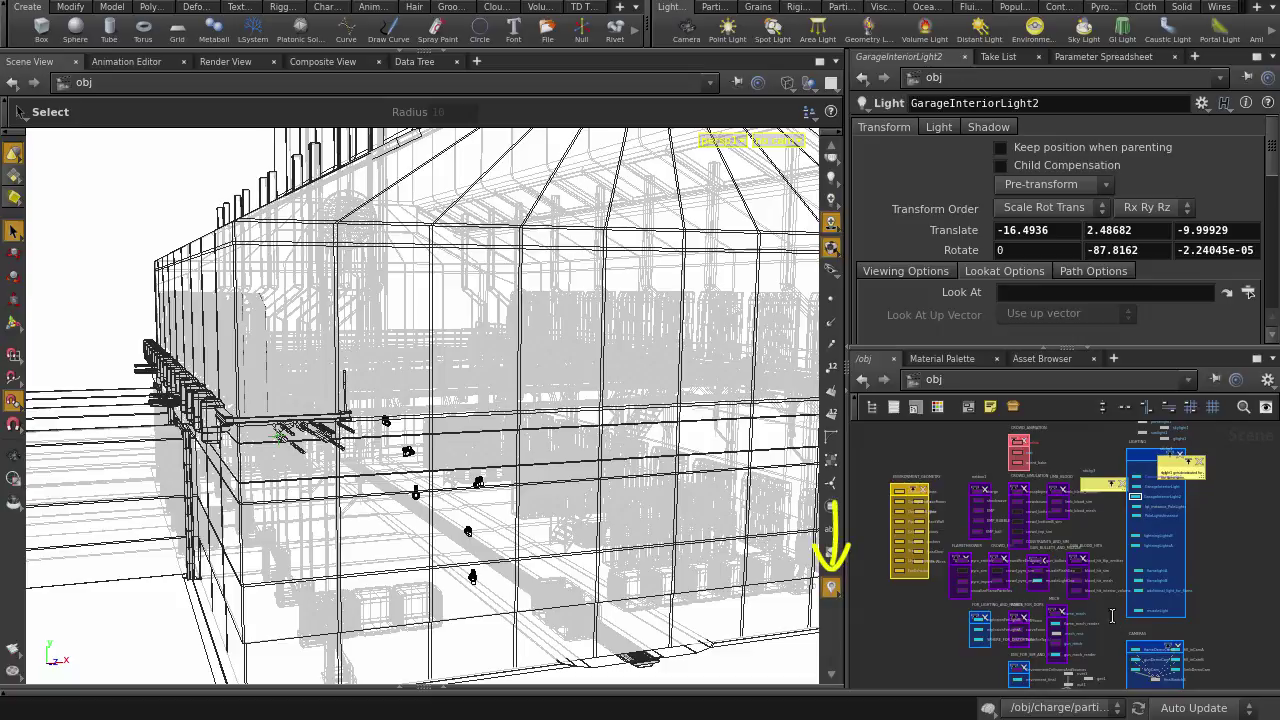
# Add a Tag visualizer at the Scene level and close its settings
pyautogui.click(834, 589)
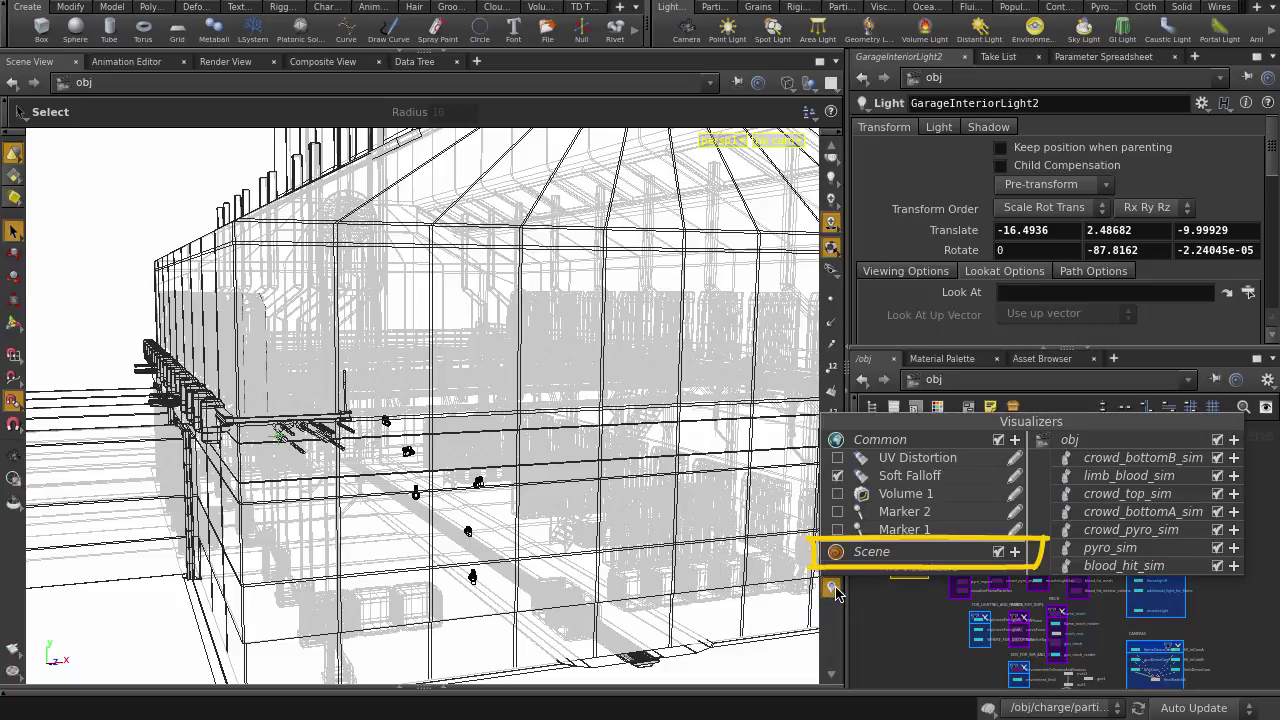
pyautogui.click(1015, 552)
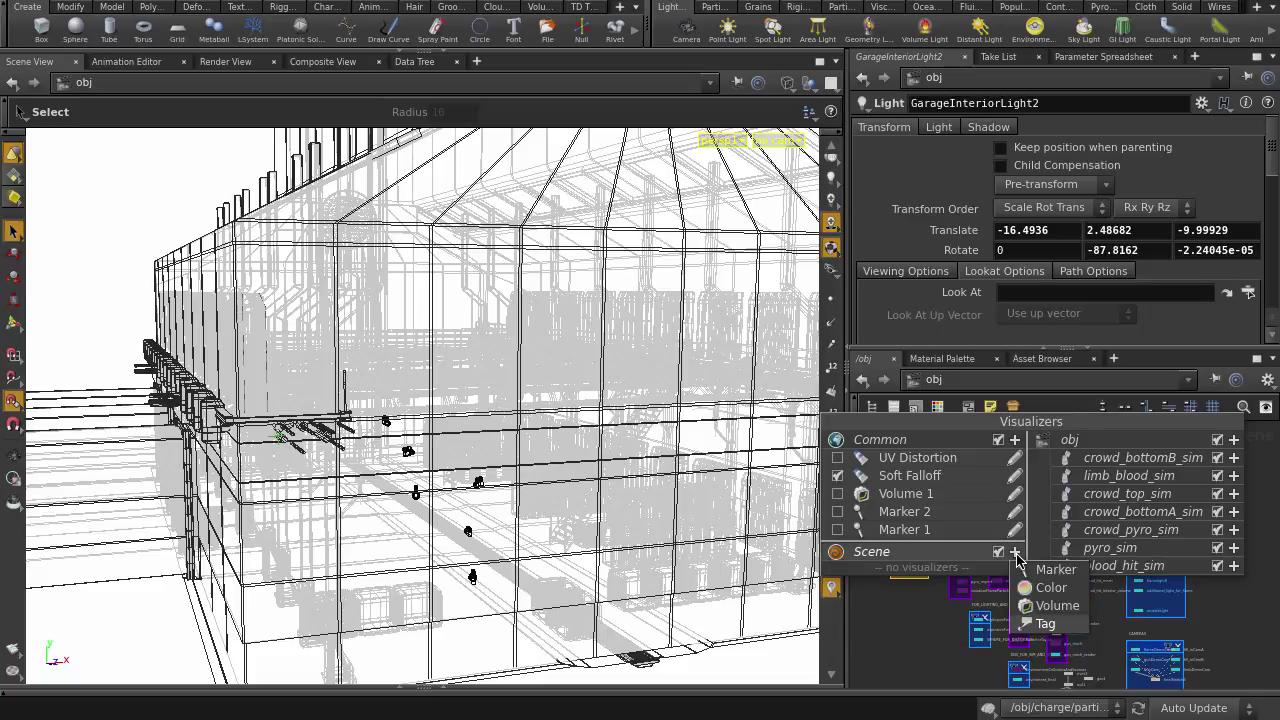
pyautogui.click(1036, 630)
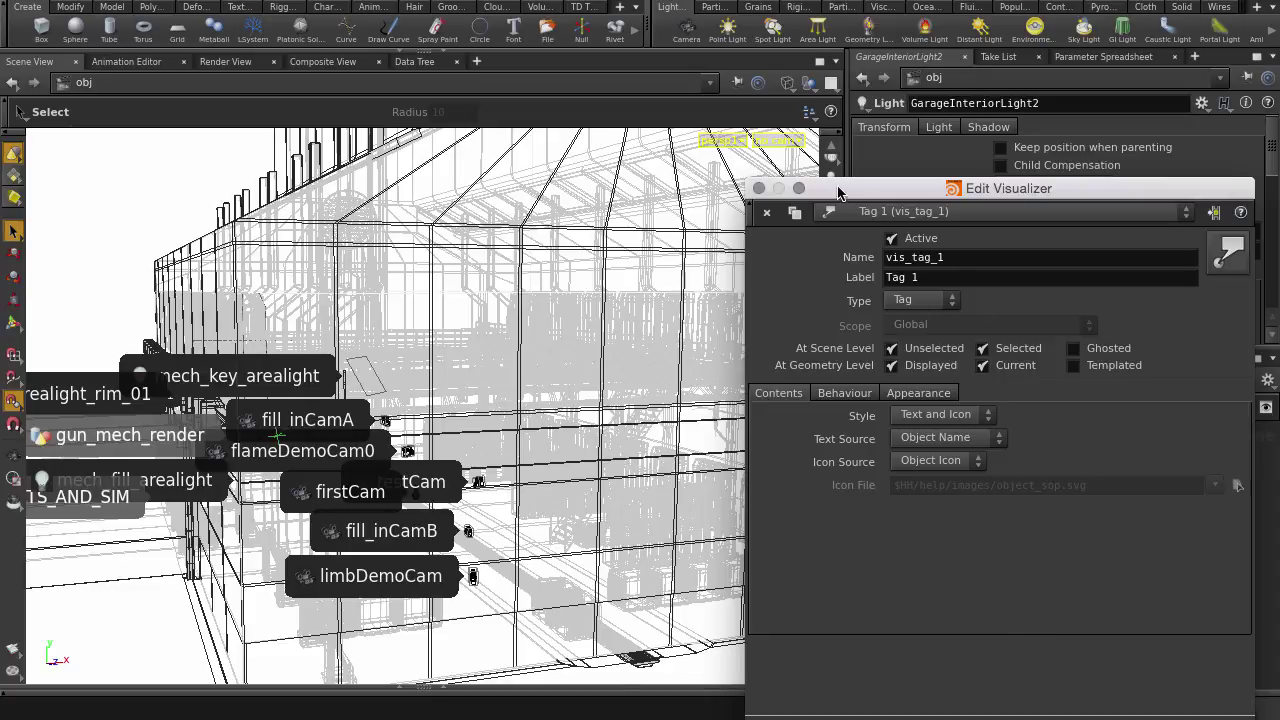
pyautogui.click(759, 189)
pyautogui.press('Escape')
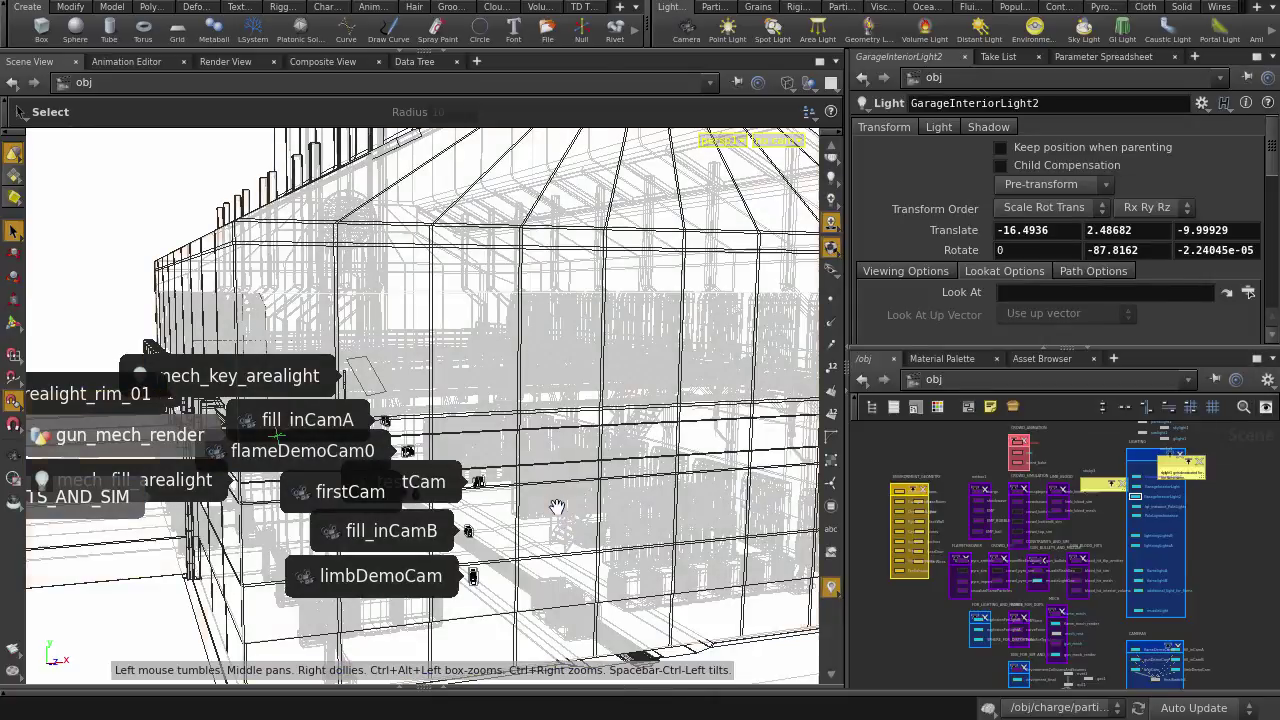
# Examine the object name tags on the lights, cameras and geometry from inside the garage
pyautogui.moveTo(570, 524); pyautogui.dragTo(509, 475)
pyautogui.moveTo(509, 475); pyautogui.dragTo(680, 495, button='right')
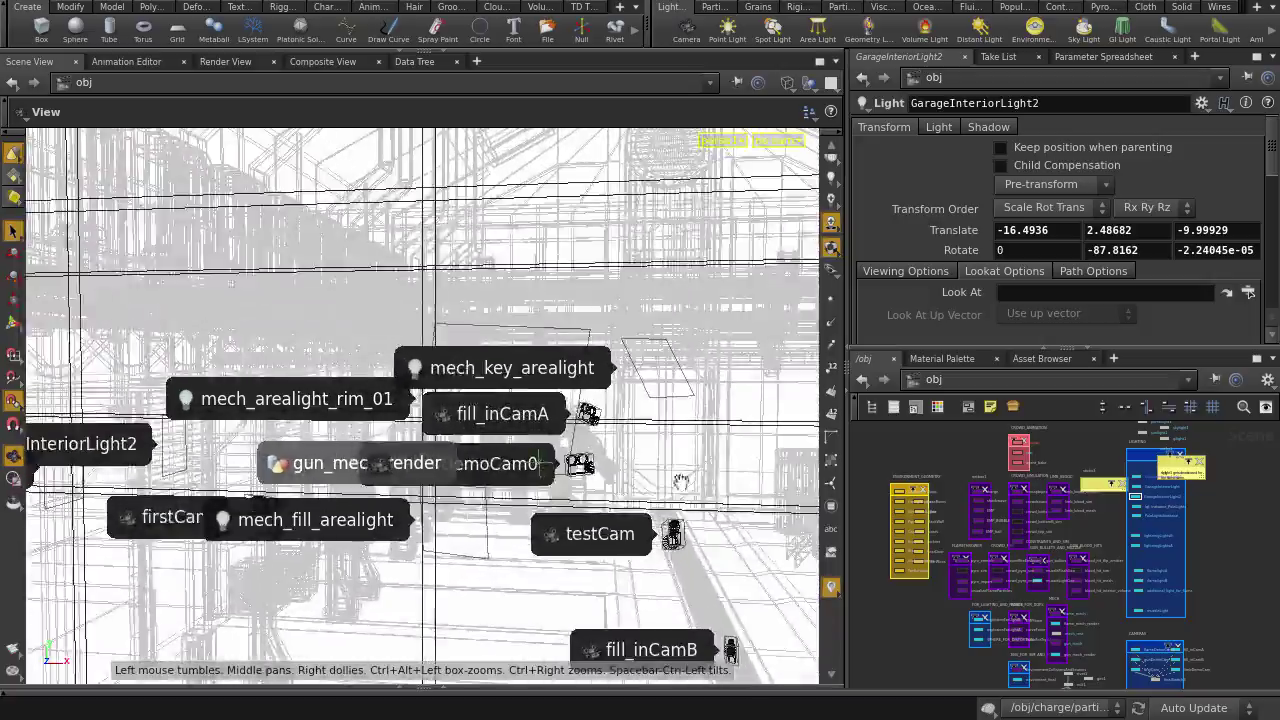
pyautogui.moveTo(680, 495); pyautogui.dragTo(590, 465, button='middle')
pyautogui.moveTo(590, 465); pyautogui.dragTo(726, 450, button='right')
pyautogui.moveTo(726, 450); pyautogui.dragTo(482, 444)
pyautogui.moveTo(482, 444); pyautogui.dragTo(402, 488, button='middle')
pyautogui.moveTo(402, 488); pyautogui.dragTo(358, 532)
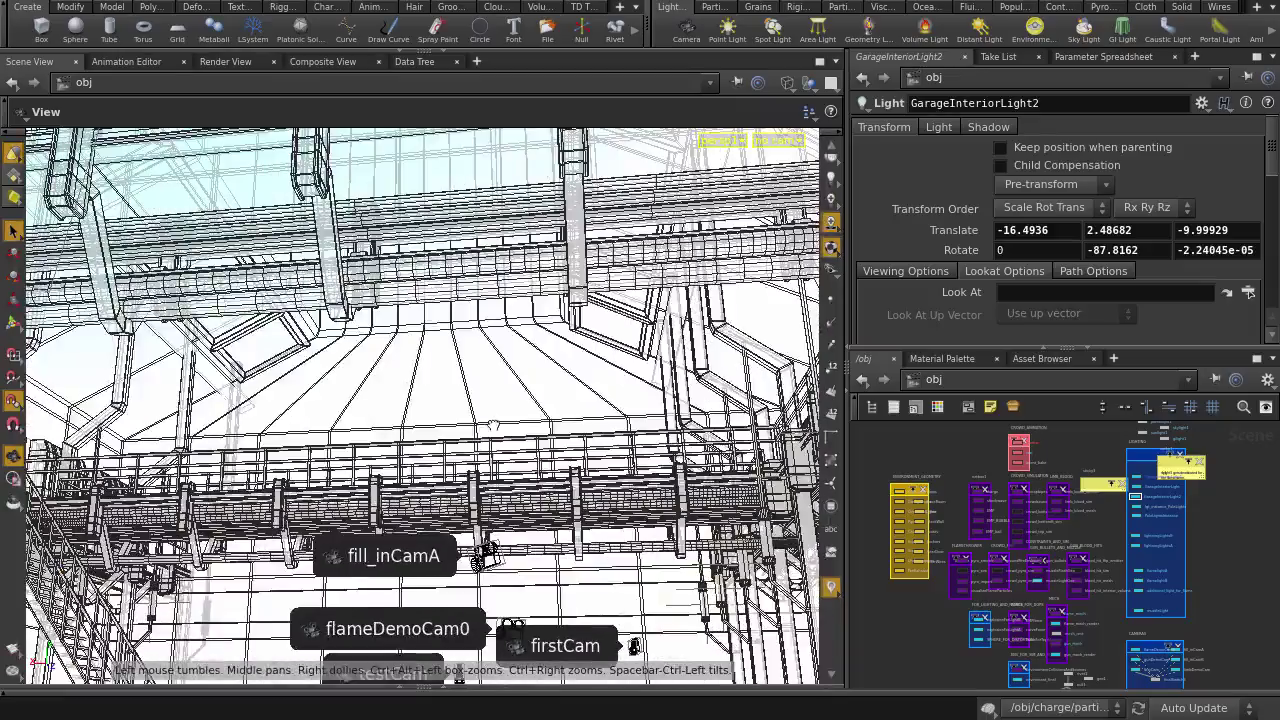
pyautogui.press('s')
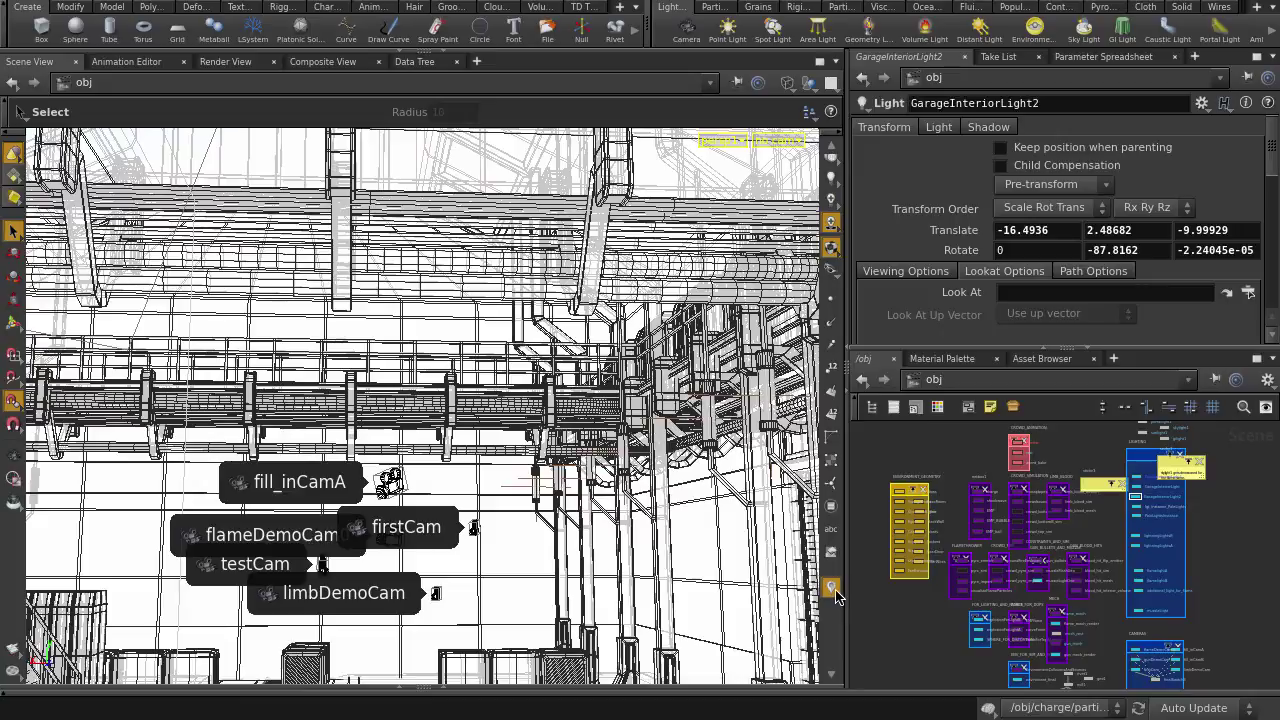
# Open the settings of the Tag 1 visualizer and enable Keep Tag In Viewport for off-screen objects
pyautogui.click(831, 588)
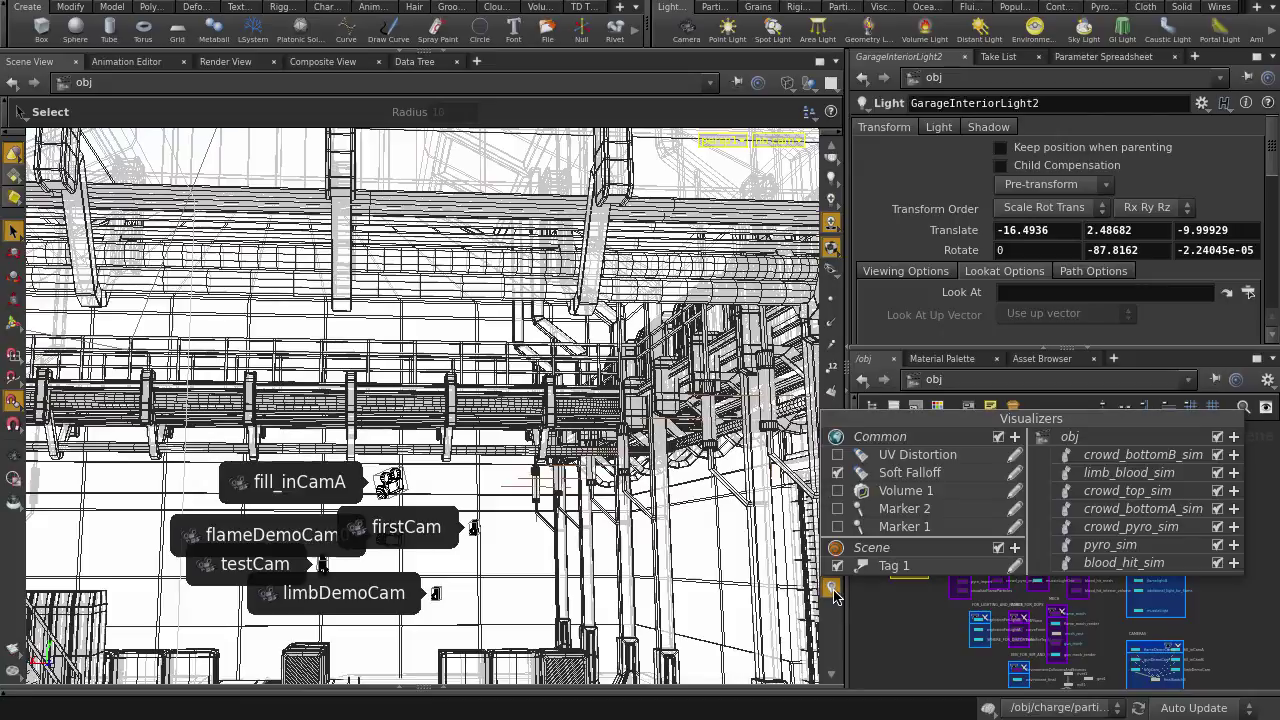
pyautogui.click(1016, 571)
pyautogui.moveTo(938, 194); pyautogui.dragTo(878, 122)
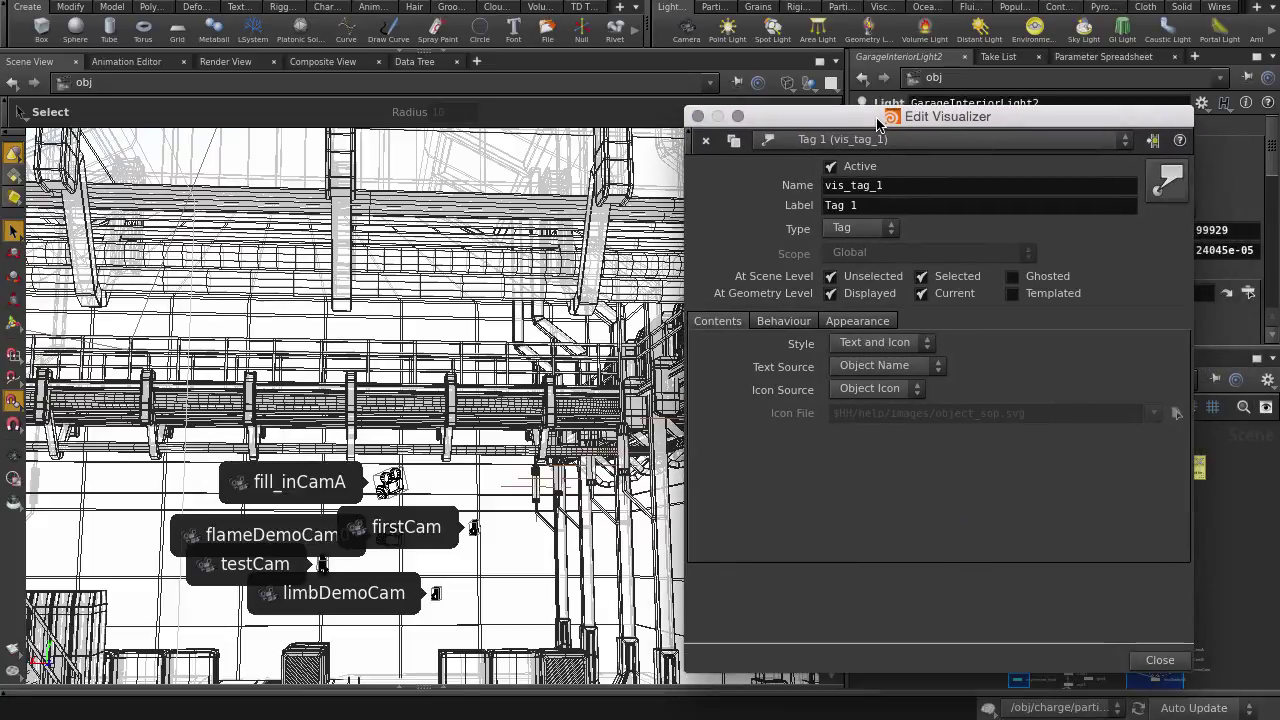
pyautogui.click(785, 322)
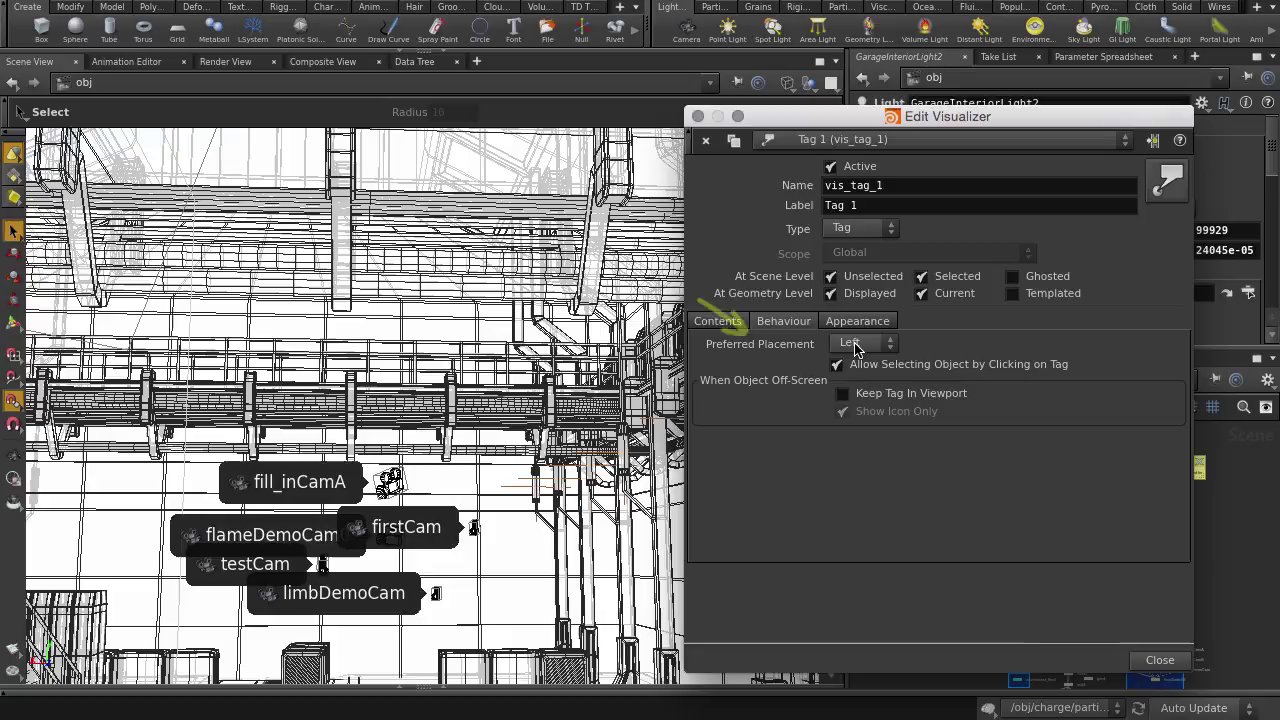
pyautogui.click(843, 395)
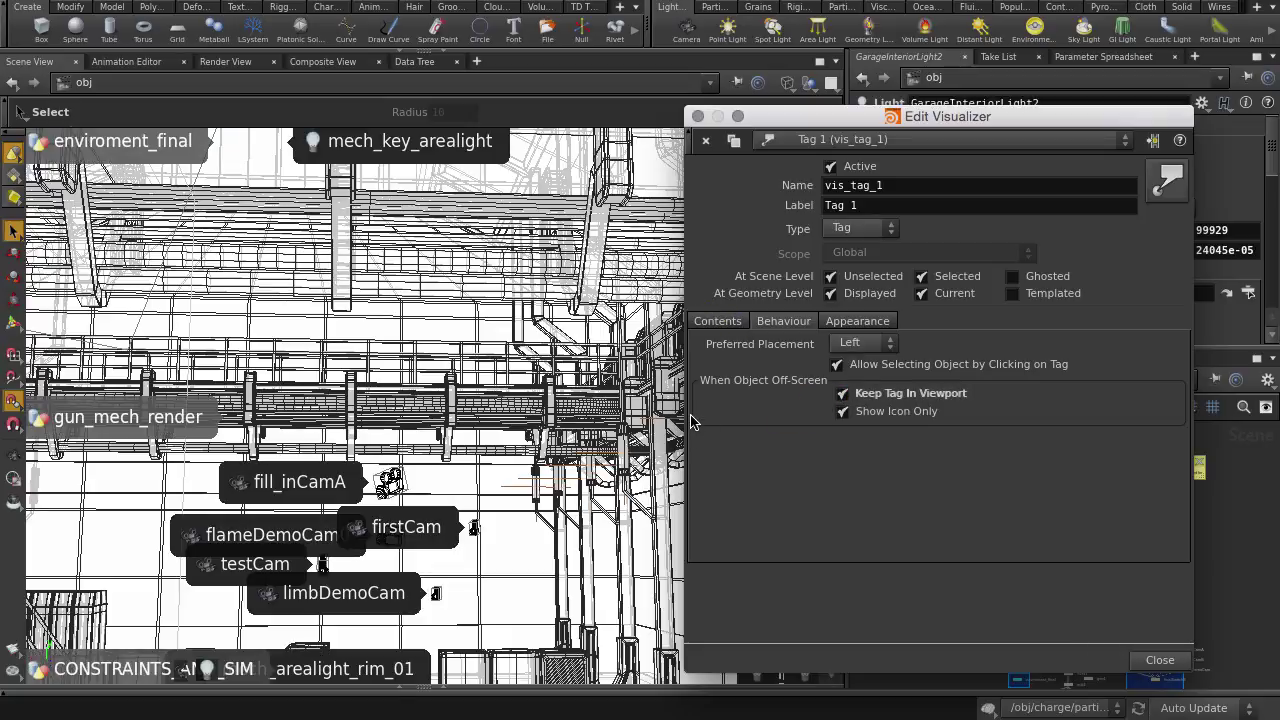
# Examine how the tags around the mech behave at the viewport borders when their objects are off-screen
pyautogui.keyDown('alt'); pyautogui.moveTo(508, 401); pyautogui.dragTo(429, 380); pyautogui.keyUp('alt')
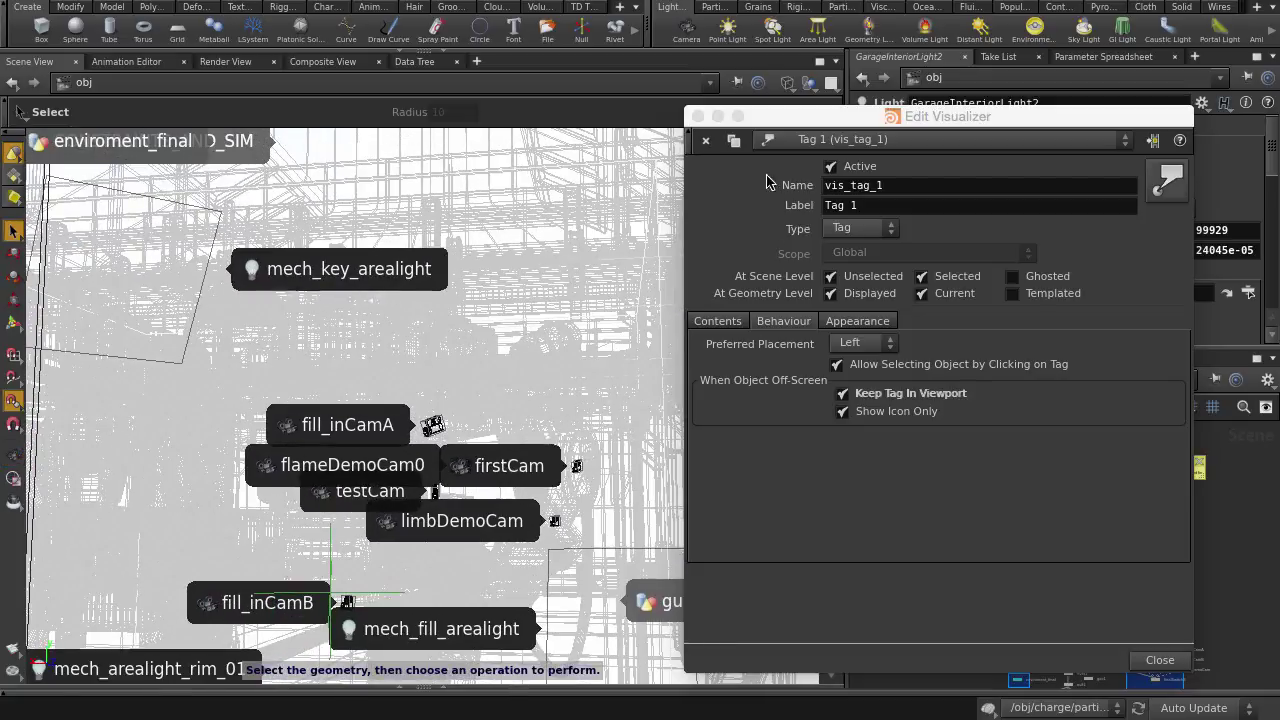
pyautogui.moveTo(775, 120)
pyautogui.mouseDown()
pyautogui.moveTo(872, 120)
pyautogui.moveTo(772, 104)
pyautogui.mouseUp()
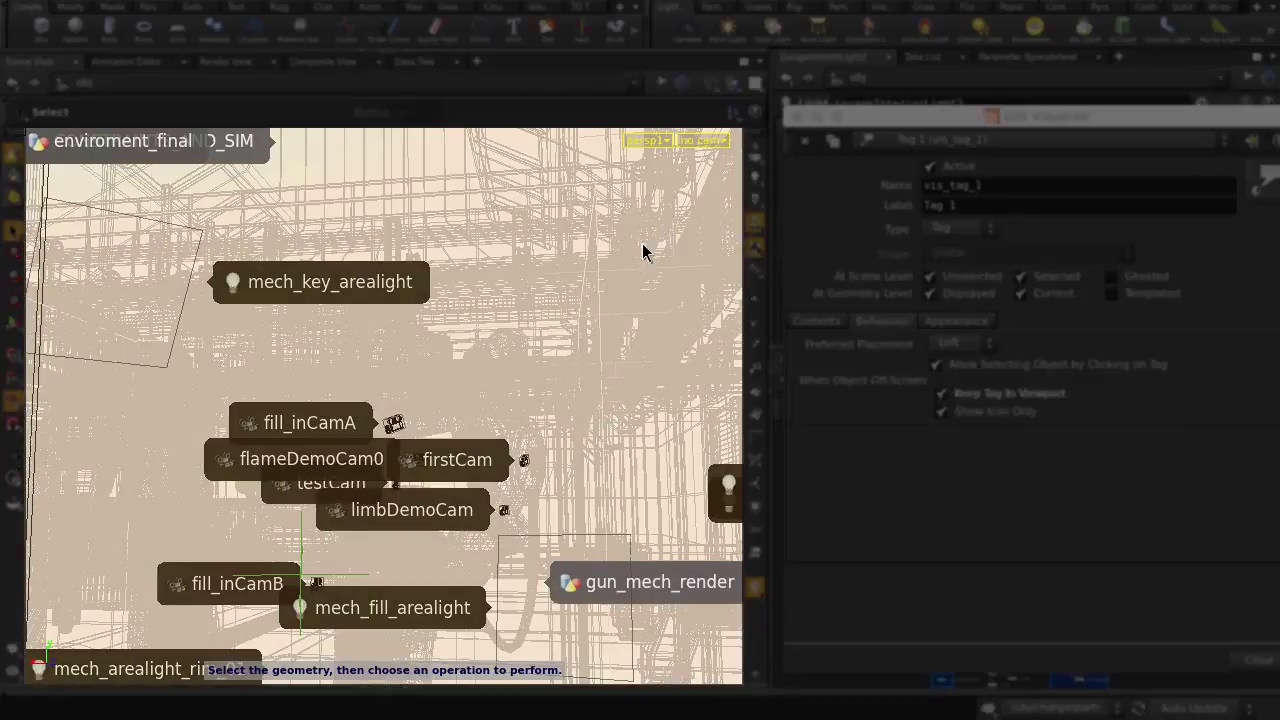
pyautogui.keyDown('alt'); pyautogui.moveTo(637, 258); pyautogui.dragTo(554, 336); pyautogui.keyUp('alt')
pyautogui.keyDown('alt'); pyautogui.moveTo(554, 336); pyautogui.dragTo(599, 308, button='middle'); pyautogui.keyUp('alt')
pyautogui.keyDown('alt'); pyautogui.moveTo(599, 312); pyautogui.dragTo(394, 348); pyautogui.keyUp('alt')
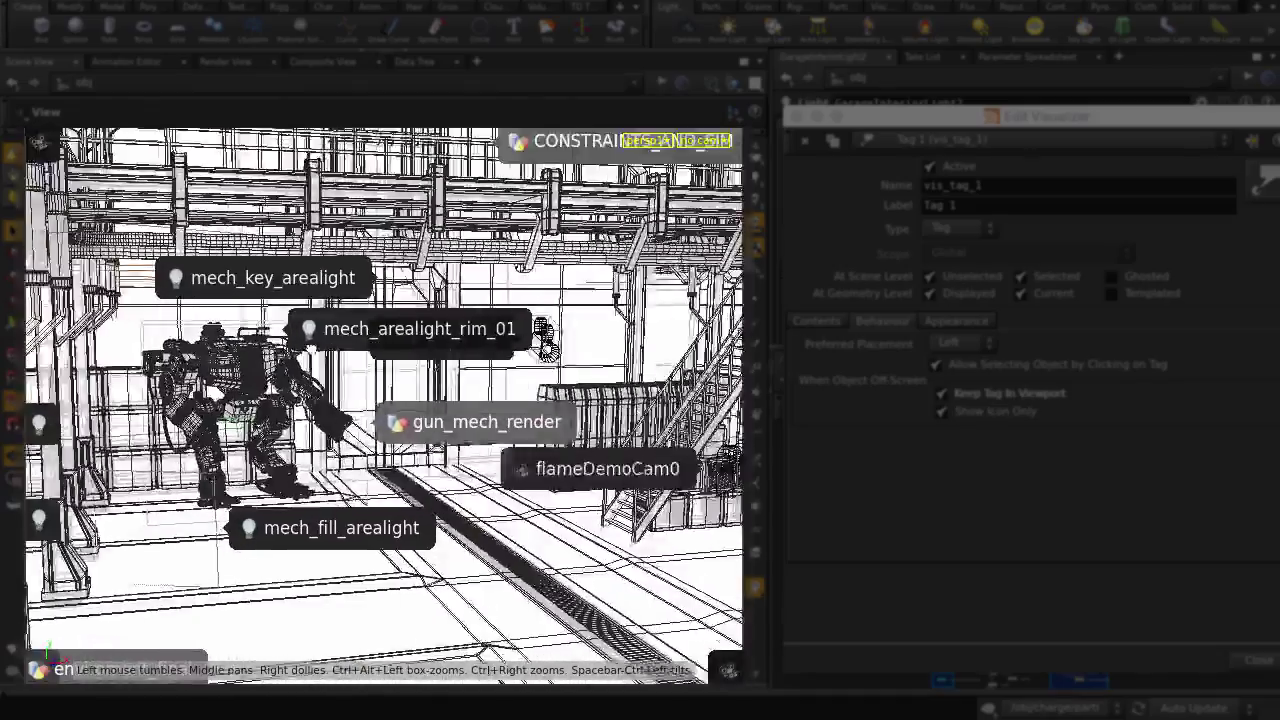
pyautogui.moveTo(300, 349); pyautogui.dragTo(262, 349)
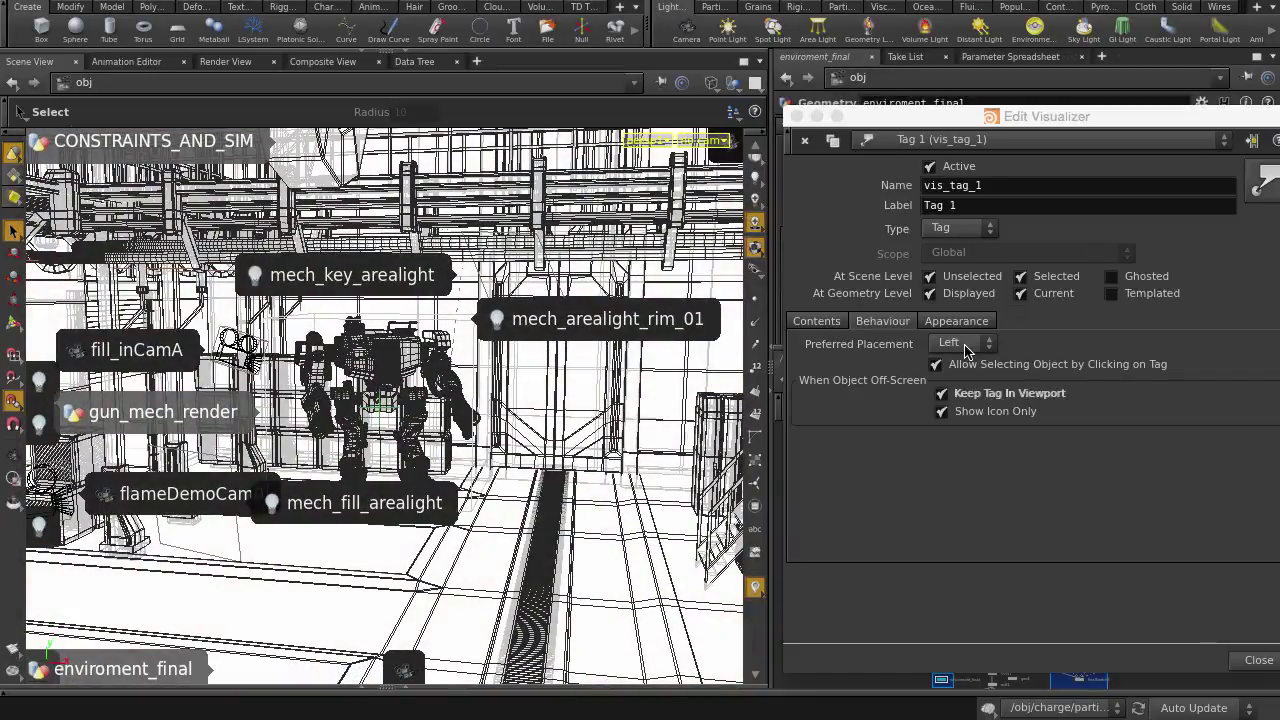
# Try Right and Above as the tags' preferred placement and restore it to Left
pyautogui.click(962, 343)
pyautogui.click(952, 379)
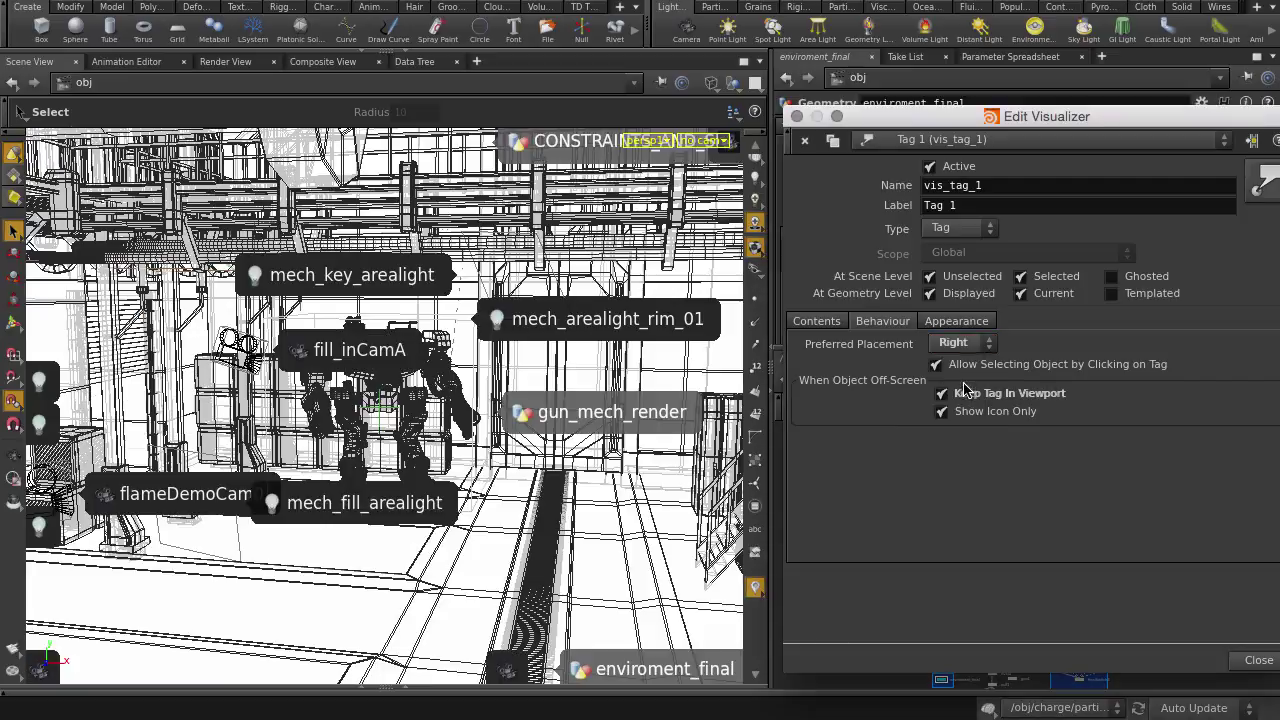
pyautogui.click(960, 343)
pyautogui.click(968, 398)
pyautogui.click(960, 343)
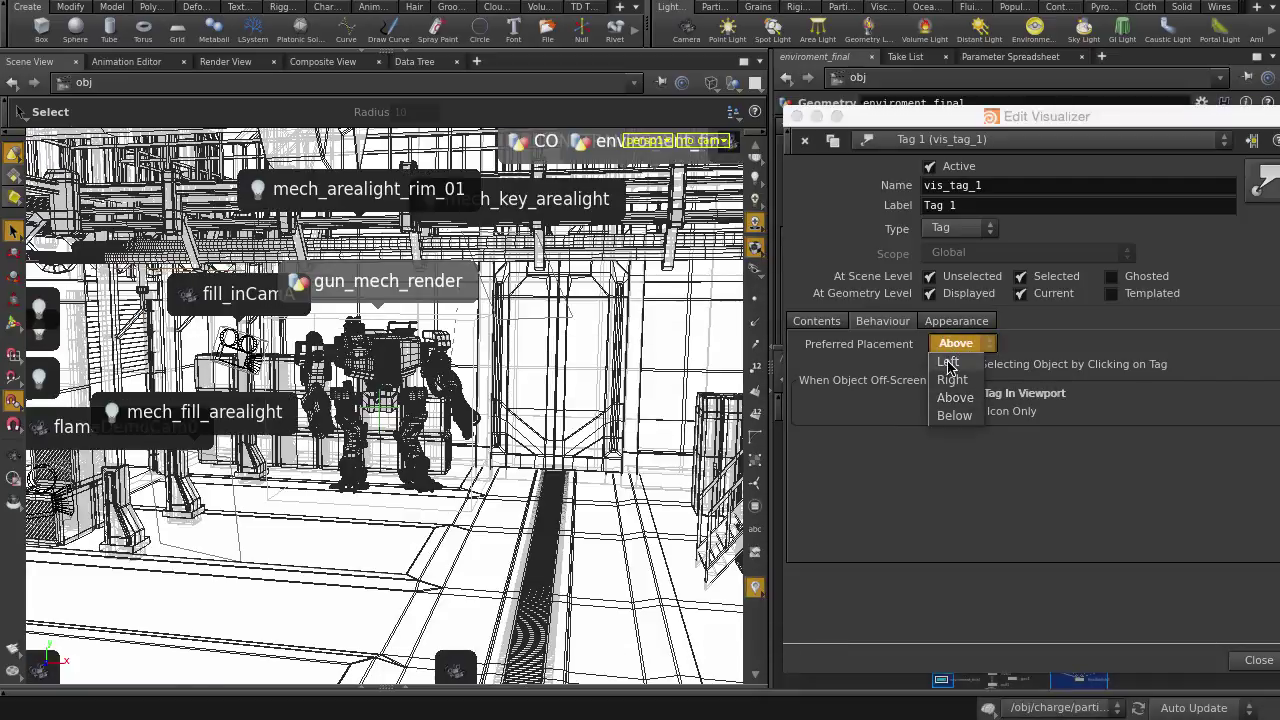
pyautogui.click(948, 361)
# Set the tag contents style to Icon Only
pyautogui.click(816, 321)
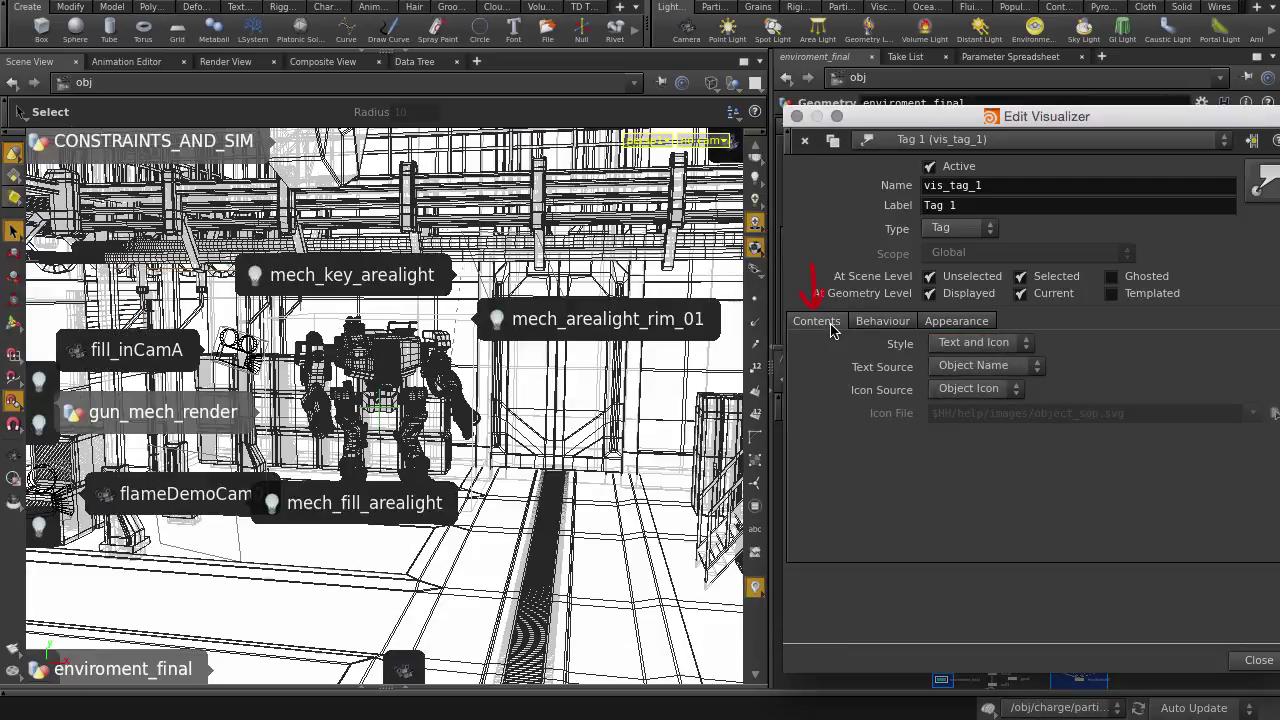
pyautogui.click(975, 343)
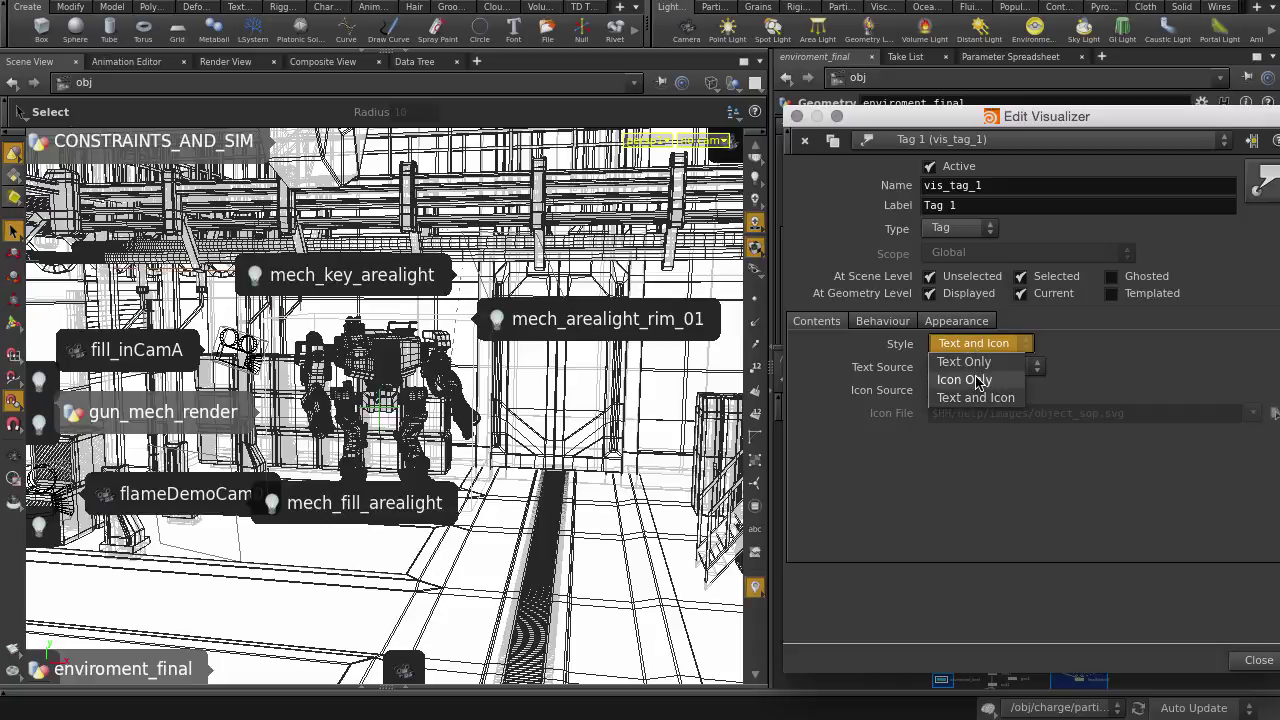
pyautogui.click(983, 380)
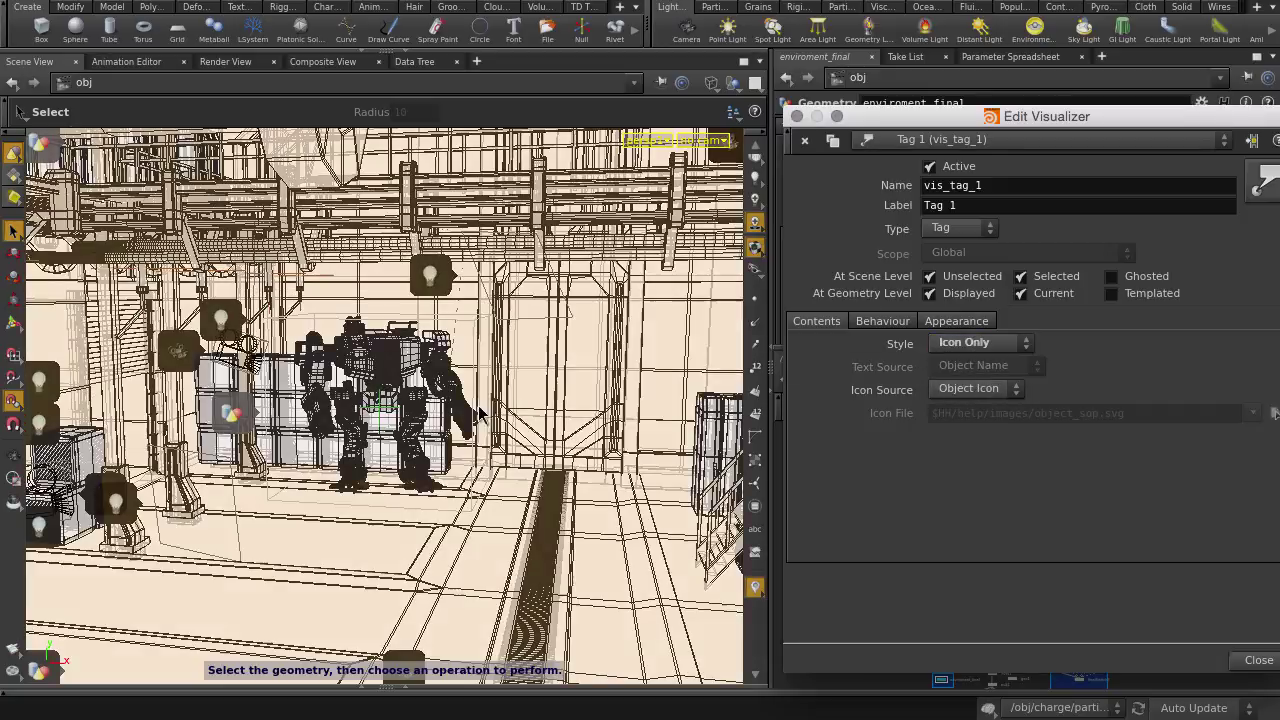
# Select mech_key_arealight through its viewport tag and shift its light colour to a hue of 180
pyautogui.keyDown('alt'); pyautogui.moveTo(477, 407); pyautogui.dragTo(505, 398, button='right'); pyautogui.keyUp('alt')
pyautogui.keyDown('alt'); pyautogui.moveTo(505, 398); pyautogui.dragTo(506, 322); pyautogui.keyUp('alt')
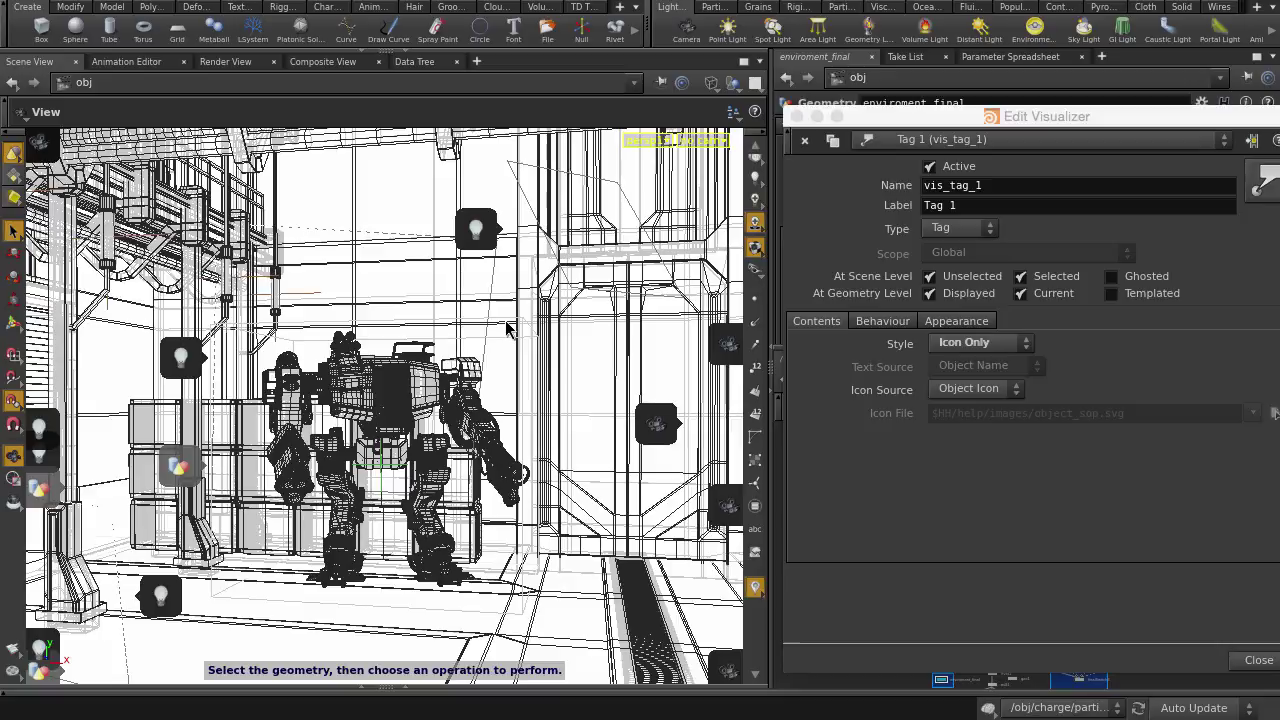
pyautogui.press('s')
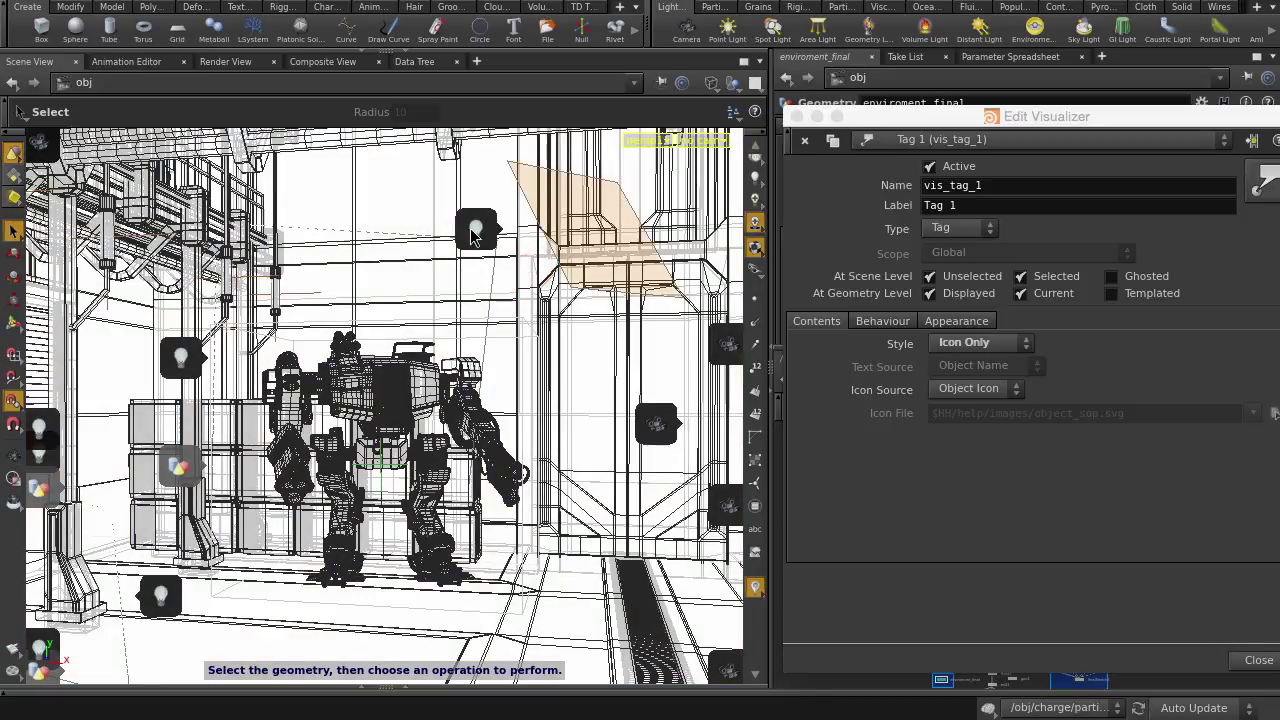
pyautogui.click(474, 233)
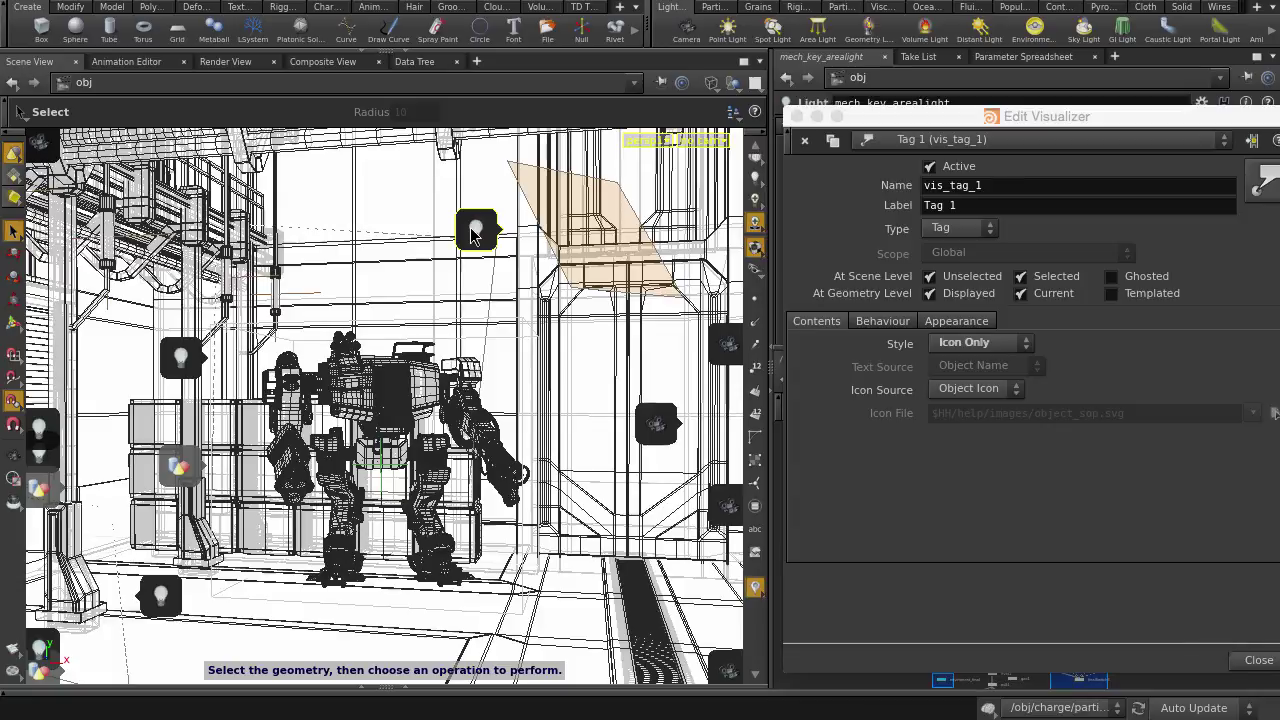
pyautogui.moveTo(1000, 116); pyautogui.dragTo(350, 580)
pyautogui.click(968, 206)
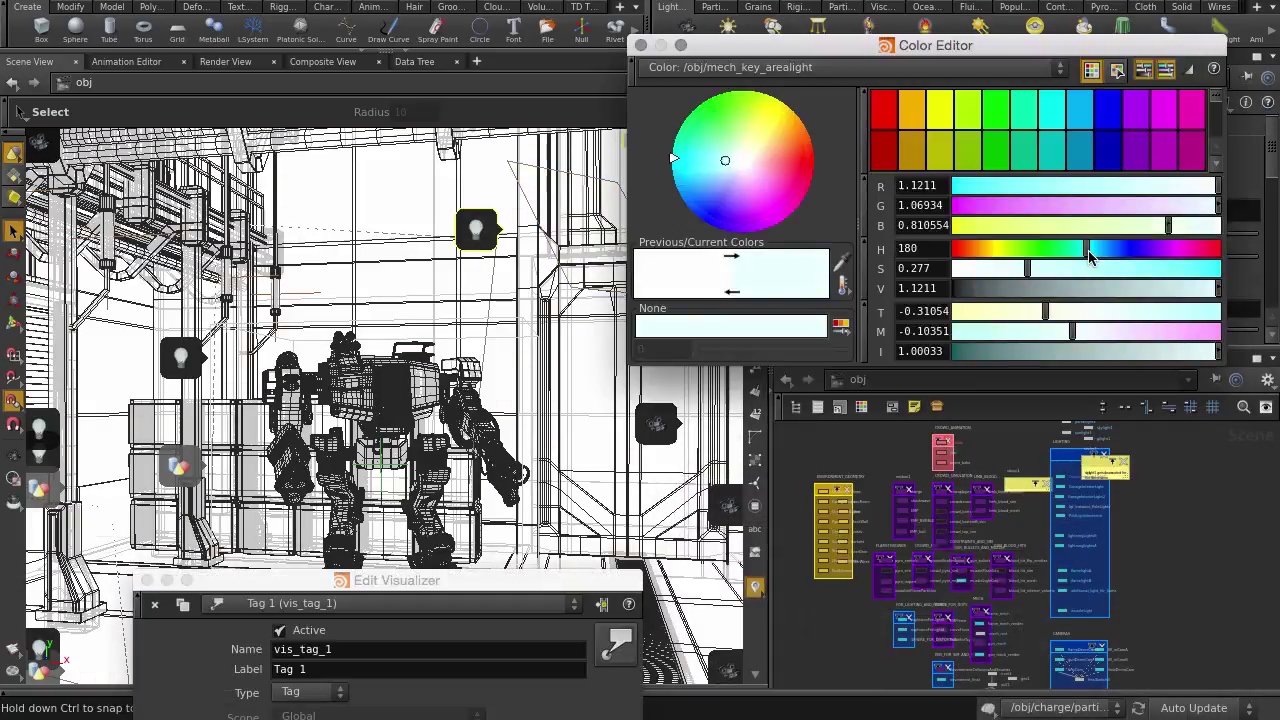
pyautogui.click(641, 47)
pyautogui.moveTo(523, 585)
pyautogui.mouseDown()
pyautogui.moveTo(902, 182)
pyautogui.moveTo(1050, 113)
pyautogui.mouseUp()
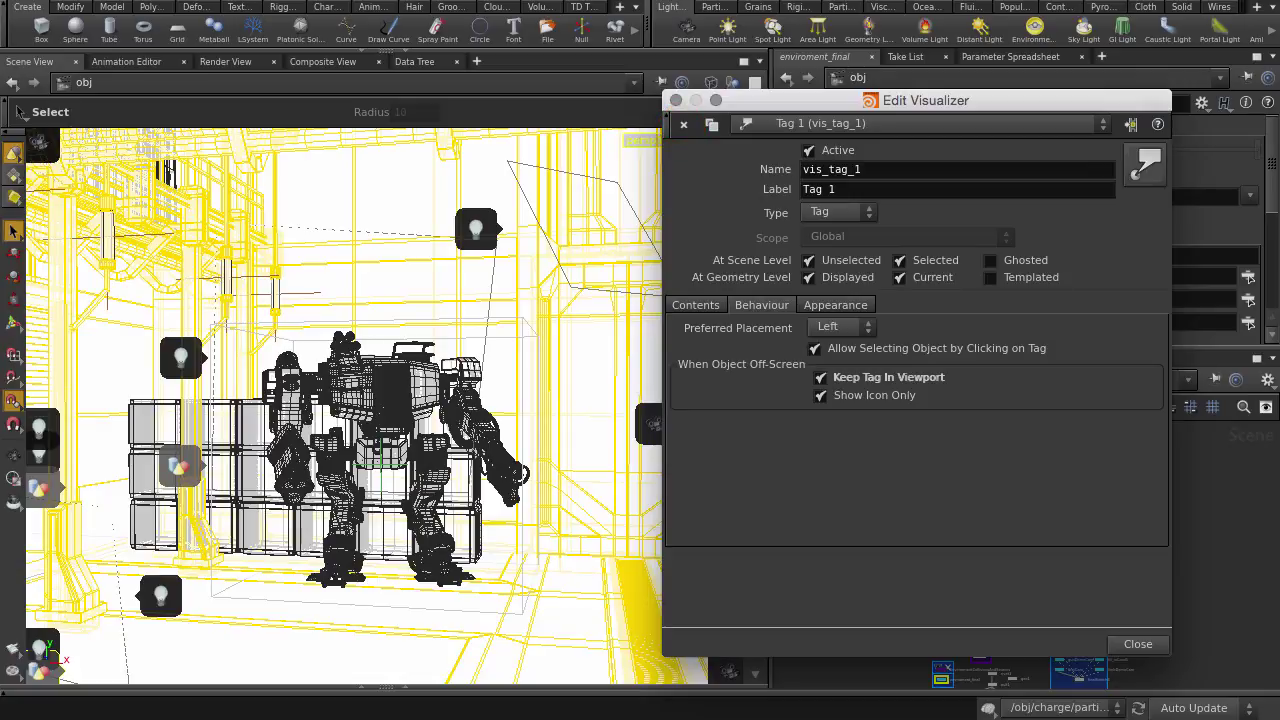
# Delete the Tag 1 visualizer and select the gun_mech_render object in the viewport
pyautogui.click(684, 125)
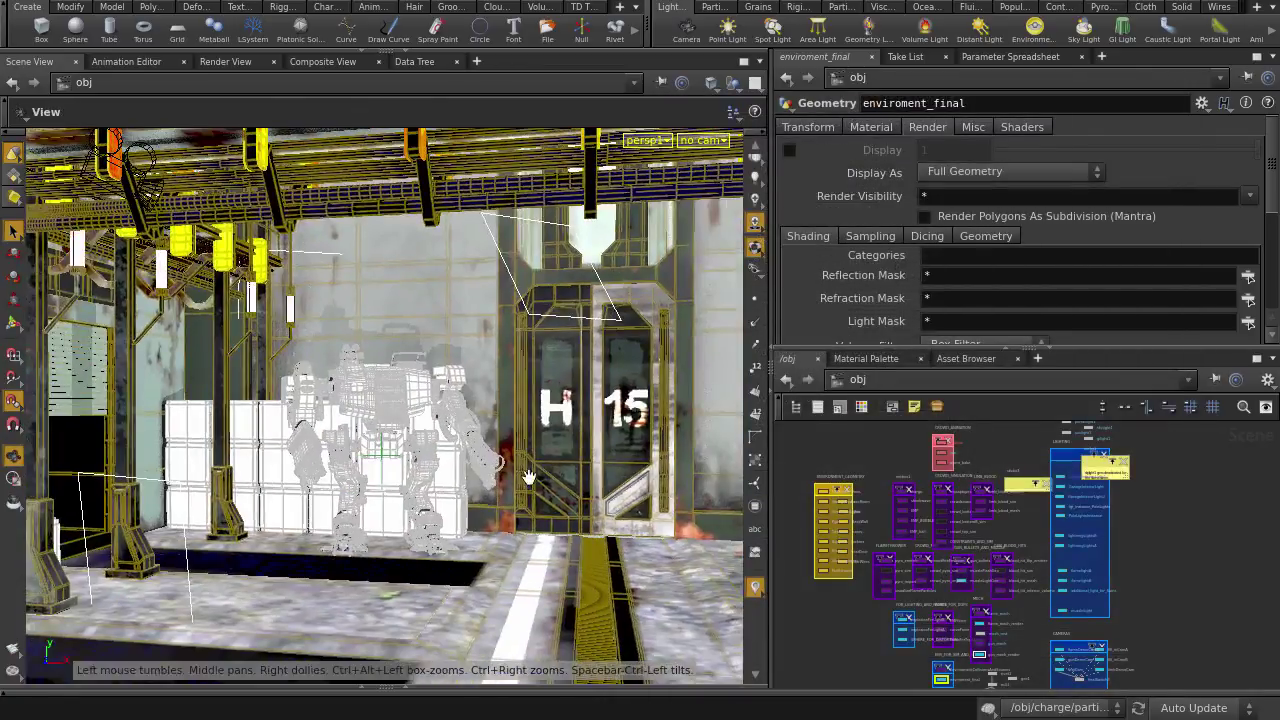
pyautogui.moveTo(529, 478); pyautogui.dragTo(309, 441, button='right')
pyautogui.moveTo(388, 461); pyautogui.dragTo(446, 374)
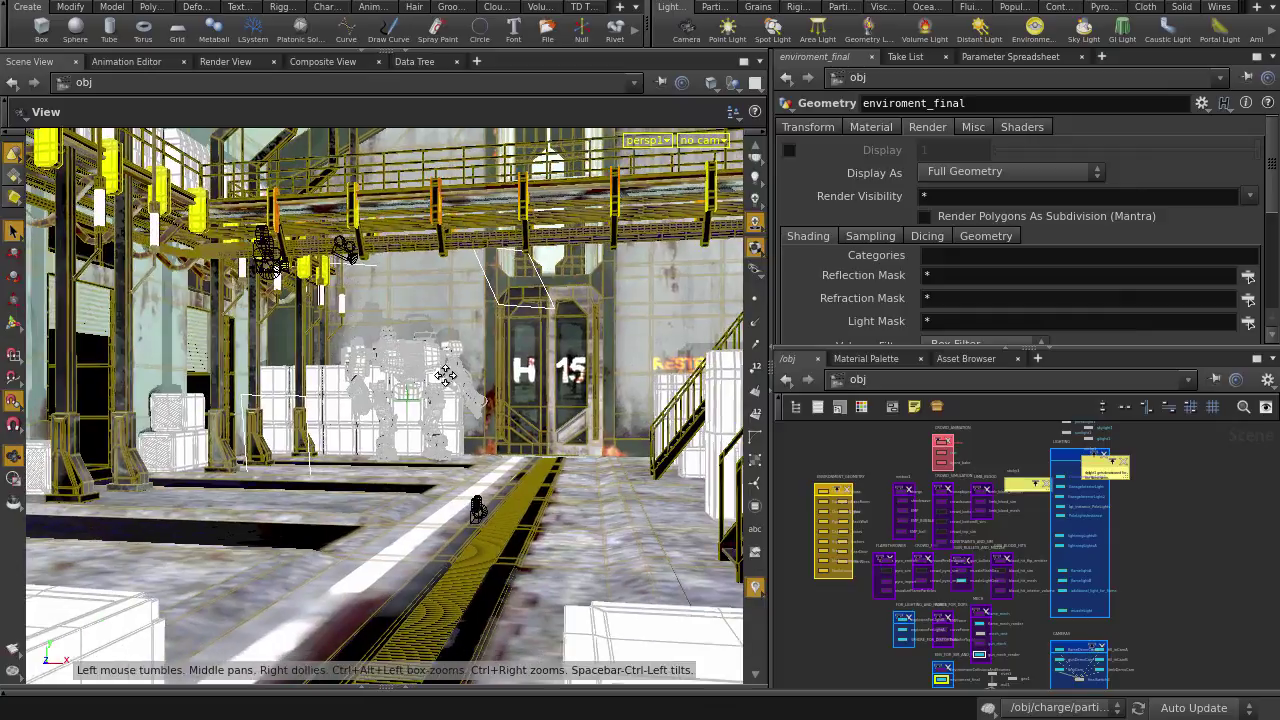
pyautogui.click(400, 355)
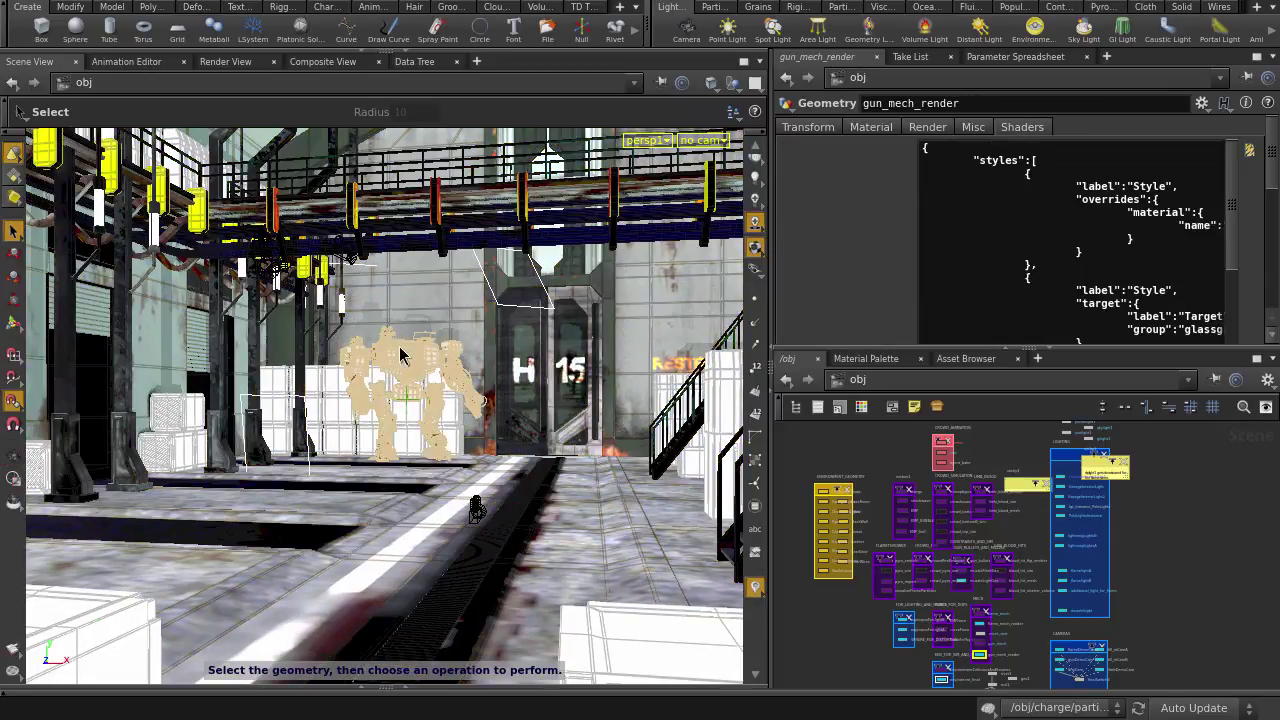
# Add a new Tag visualizer at the Scene level with its default settings
pyautogui.click(755, 588)
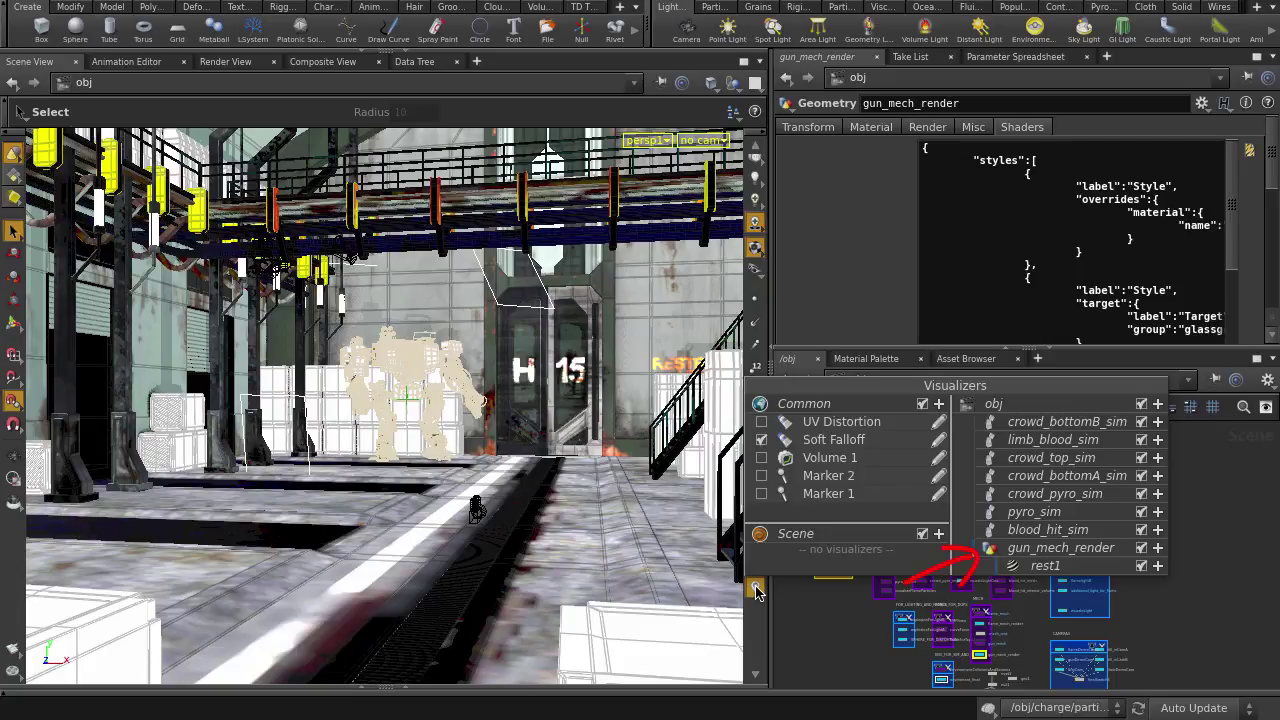
pyautogui.click(941, 536)
pyautogui.click(963, 606)
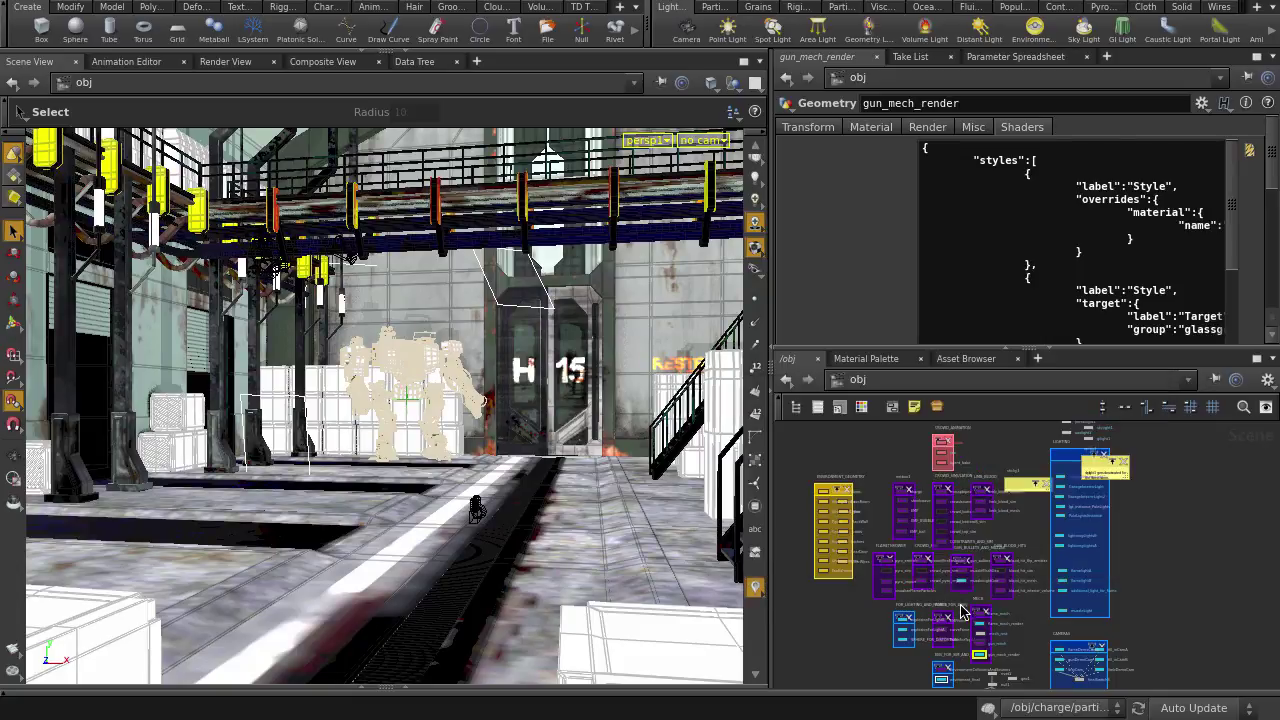
pyautogui.click(1150, 646)
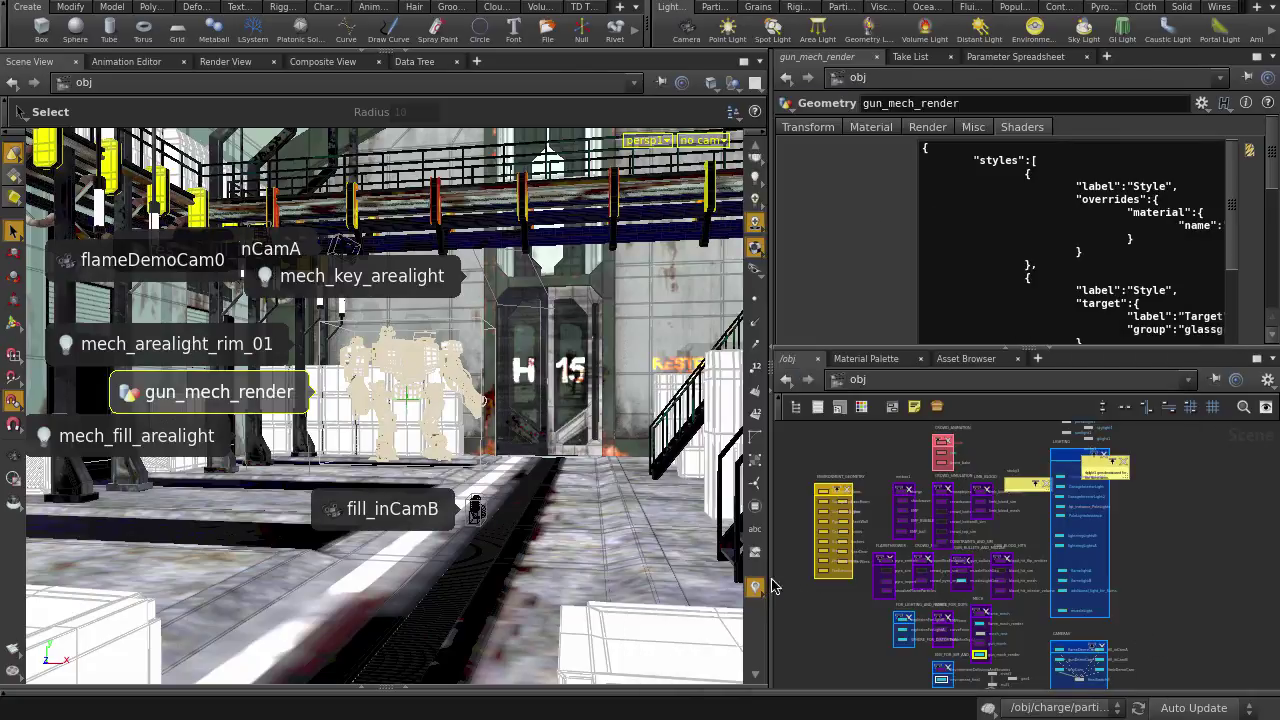
# Move the Tag 1 visualizer from the Scene level onto the gun_mech_render object
pyautogui.click(754, 588)
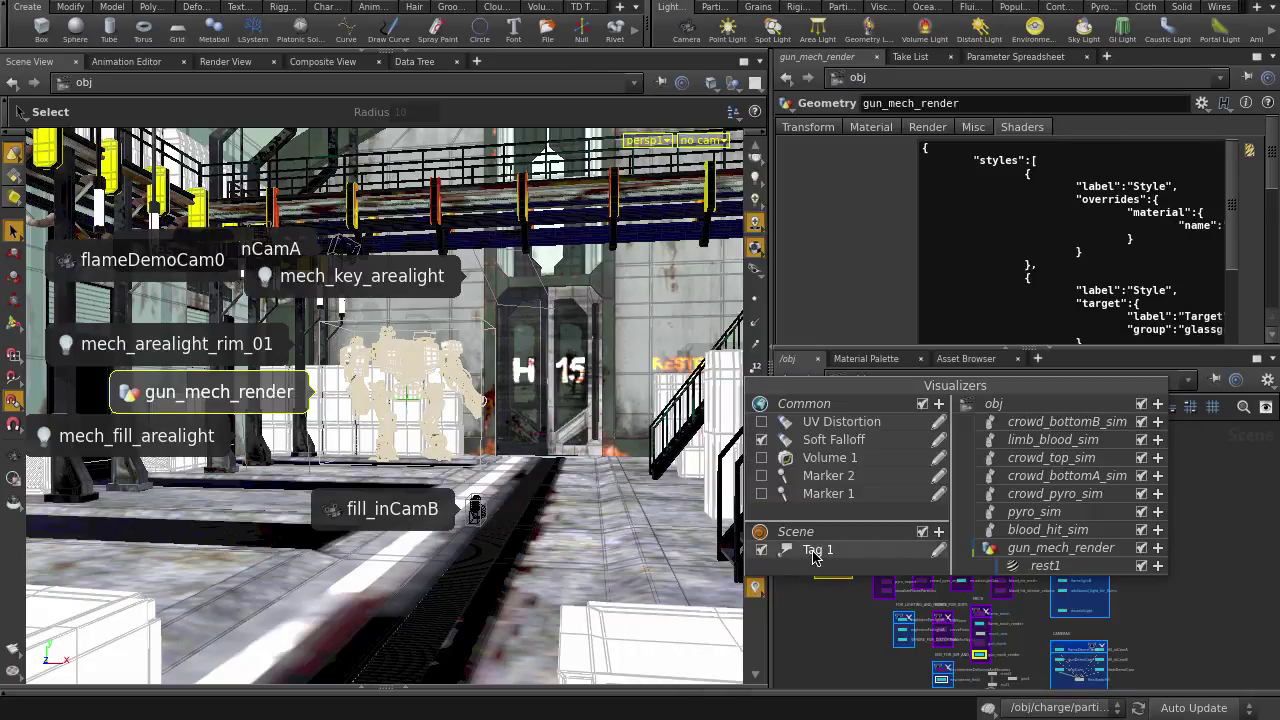
pyautogui.moveTo(812, 557); pyautogui.dragTo(1033, 563)
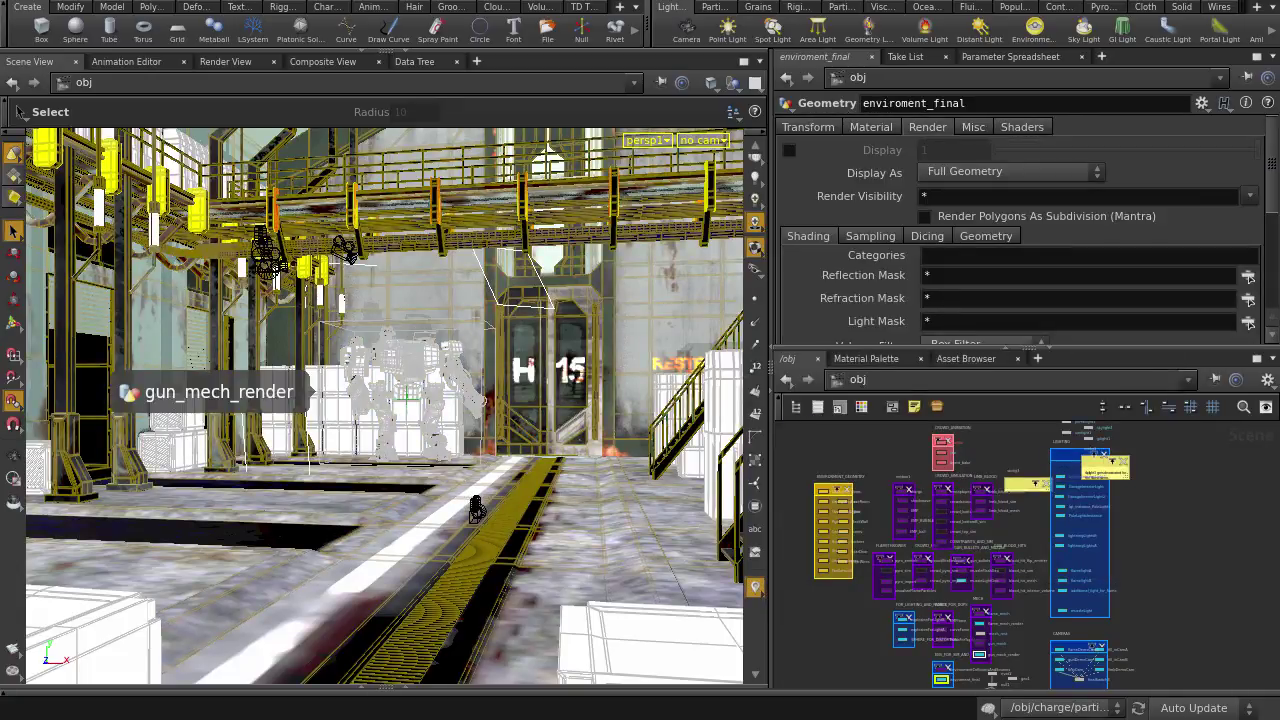
# Set the Tag 1 icon source to Icon File using smiley.svg and refresh the visualizer display
pyautogui.moveTo(880, 403); pyautogui.dragTo(802, 95)
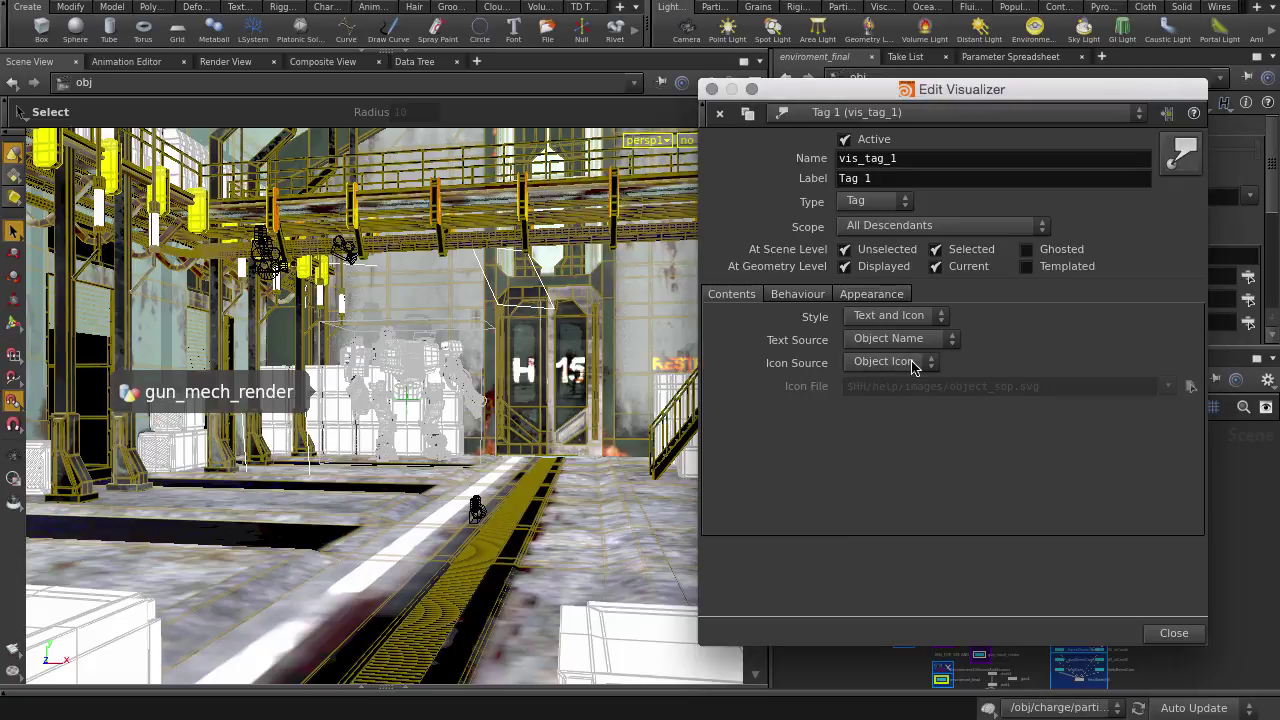
pyautogui.click(911, 365)
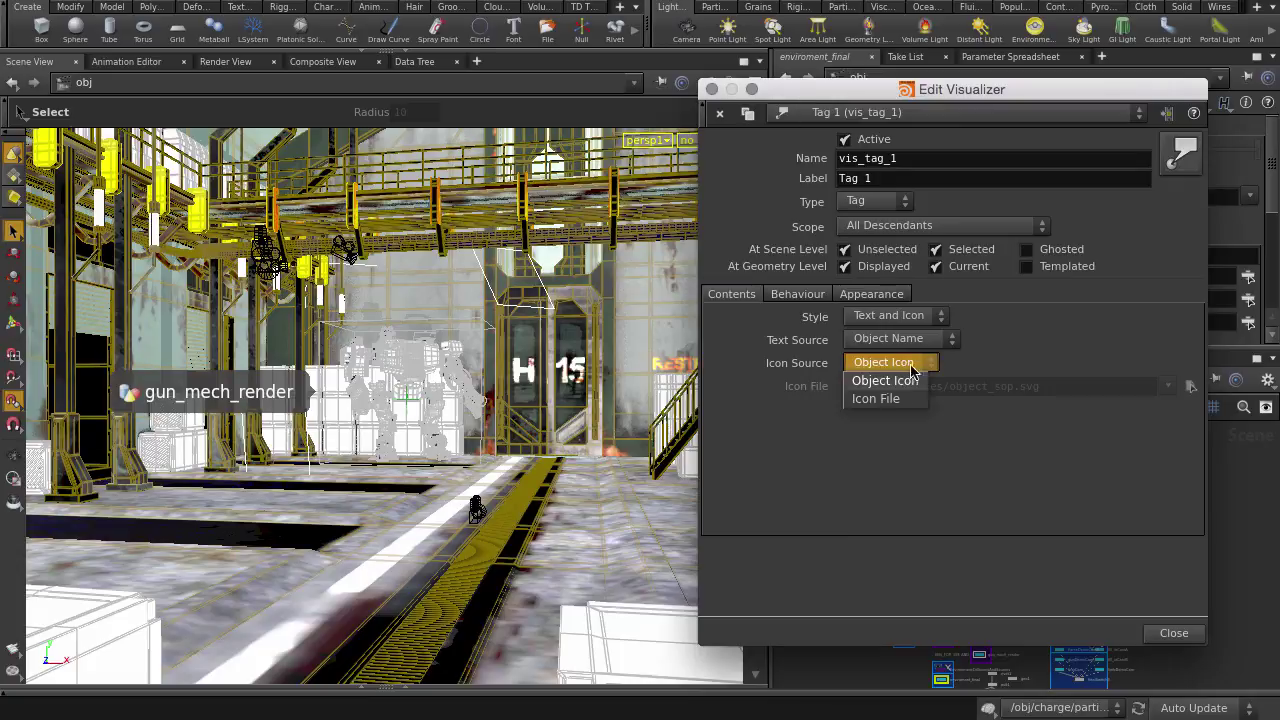
pyautogui.click(886, 399)
pyautogui.click(1189, 386)
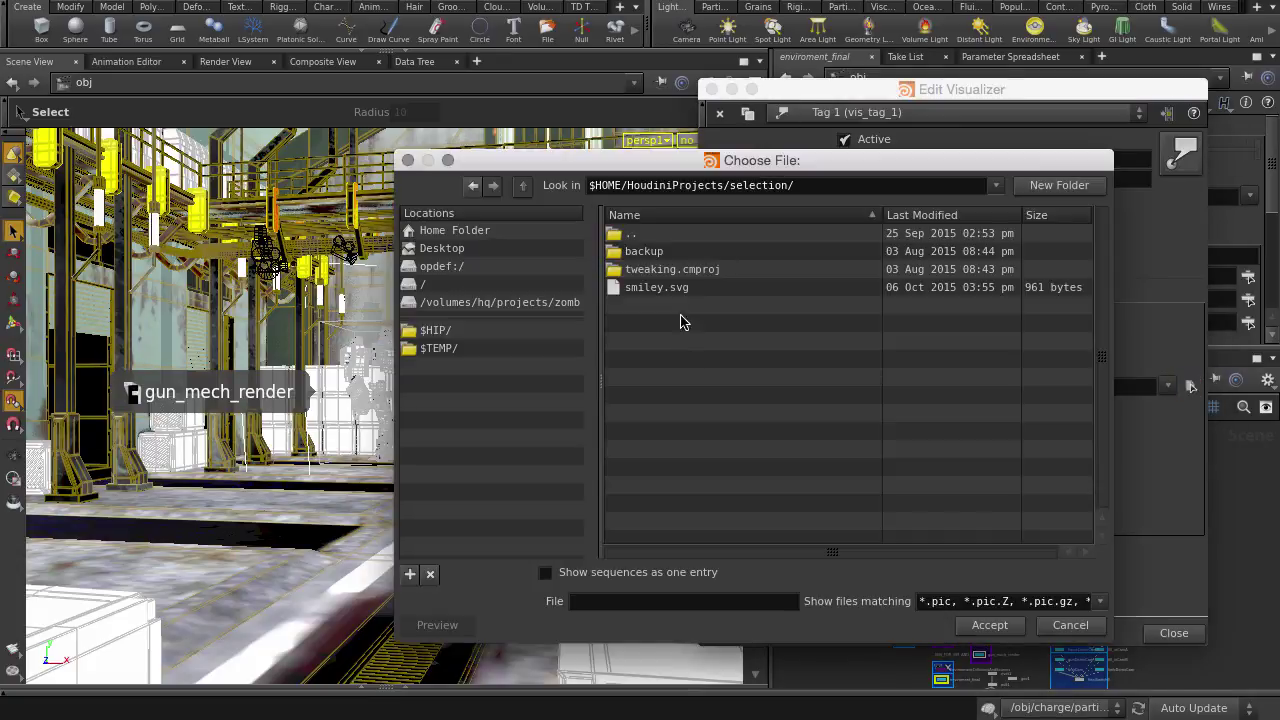
pyautogui.doubleClick(683, 292)
pyautogui.moveTo(758, 96); pyautogui.dragTo(790, 716)
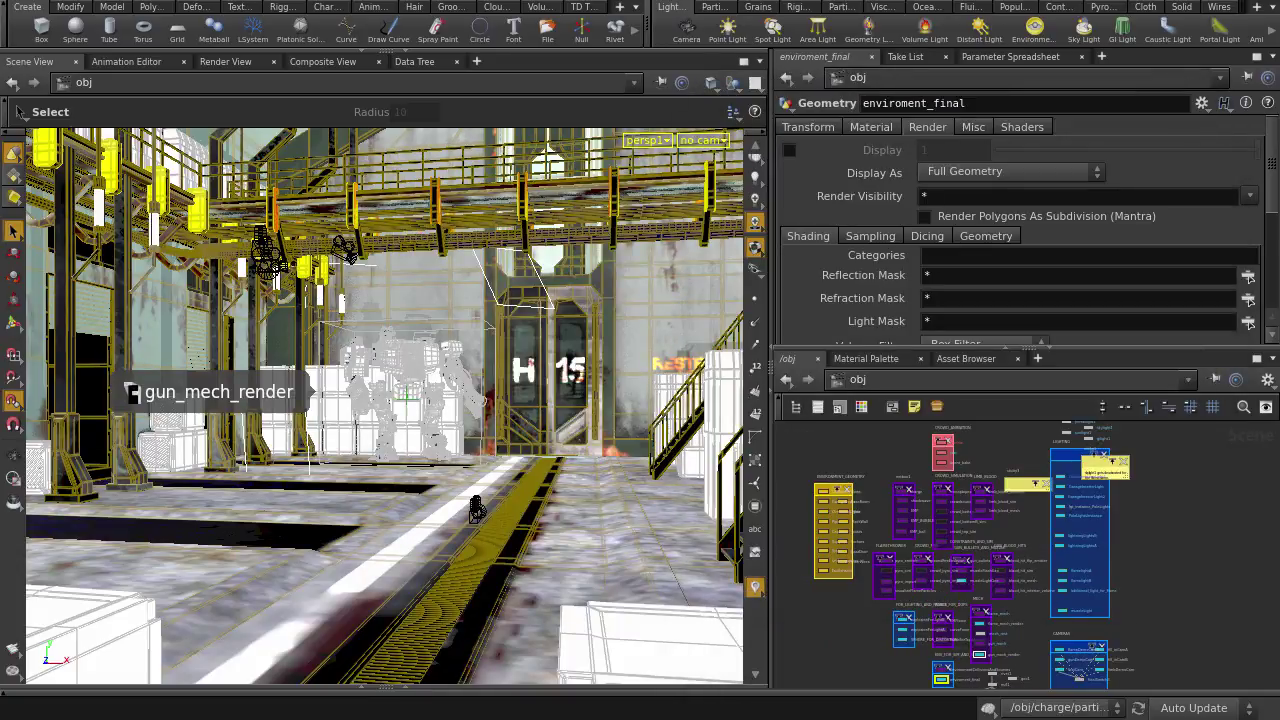
pyautogui.click(755, 589)
pyautogui.click(755, 589)
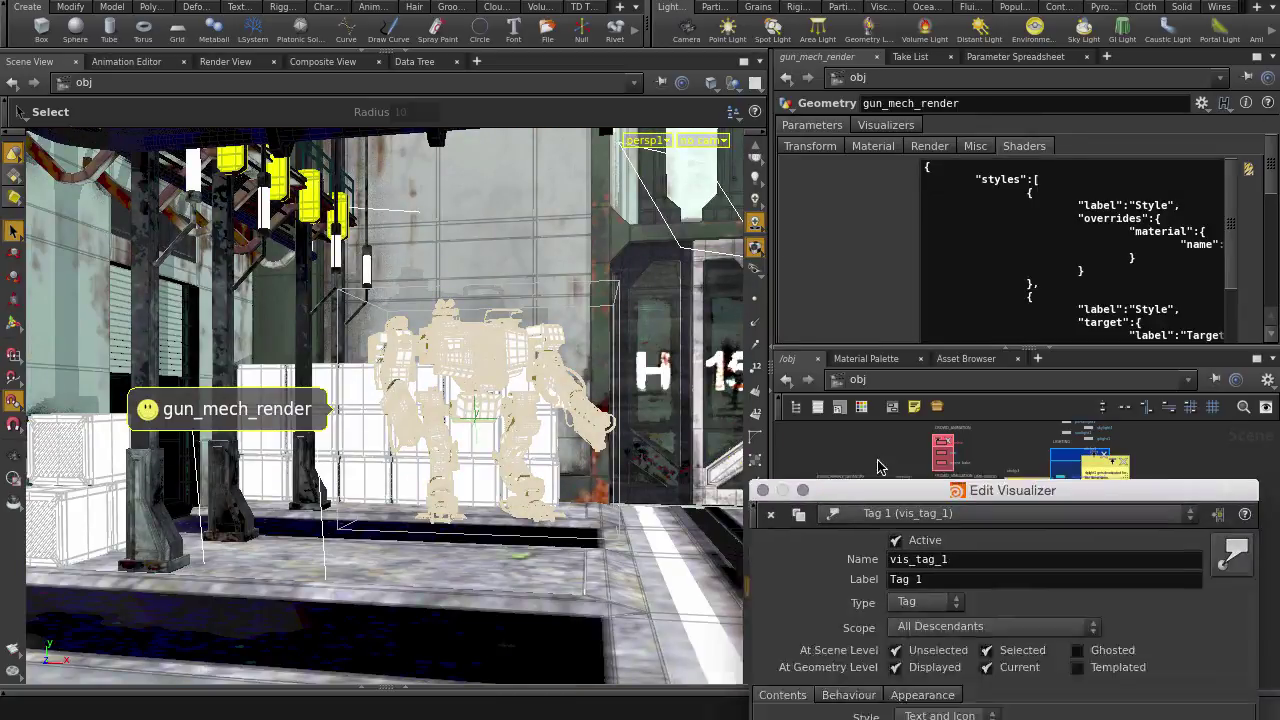
# Set the tag's font size to 7, icon size to 45 and padding to 0, and switch its back panel off and on again
pyautogui.moveTo(853, 500); pyautogui.dragTo(783, 90)
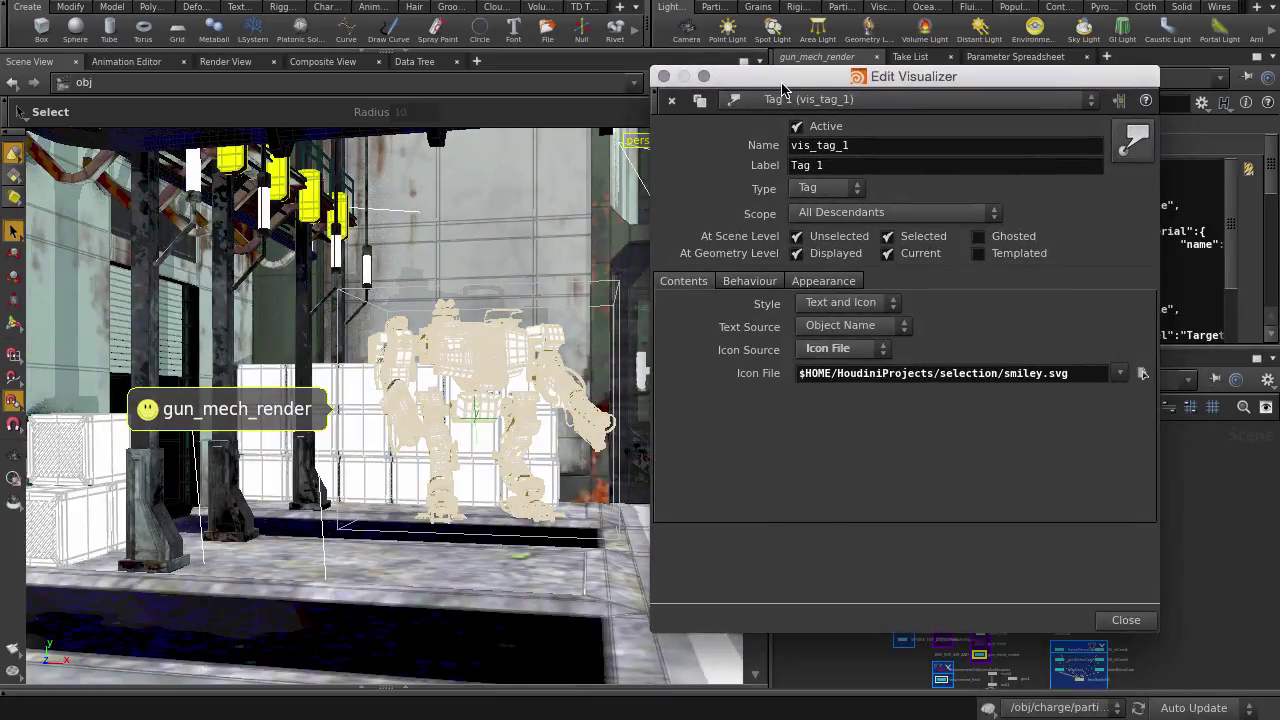
pyautogui.click(823, 281)
pyautogui.moveTo(1000, 333); pyautogui.dragTo(1059, 350)
pyautogui.moveTo(948, 488); pyautogui.dragTo(872, 508)
pyautogui.click(804, 440)
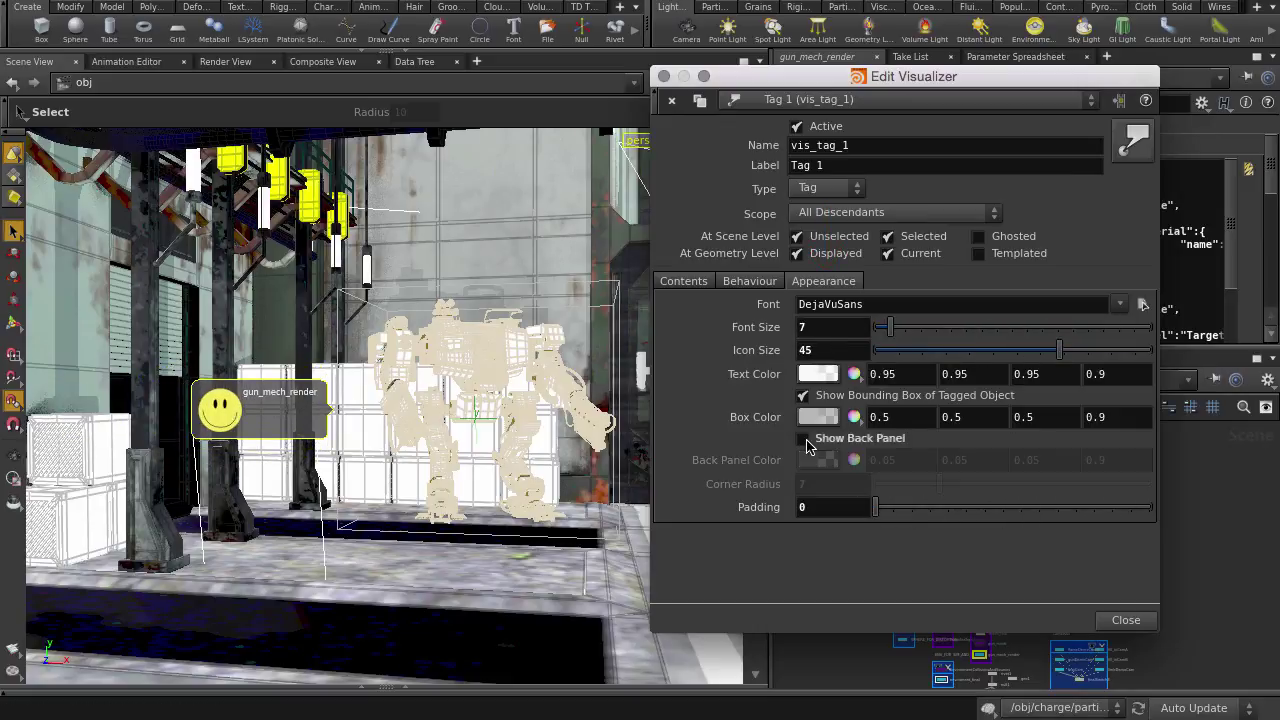
pyautogui.click(804, 440)
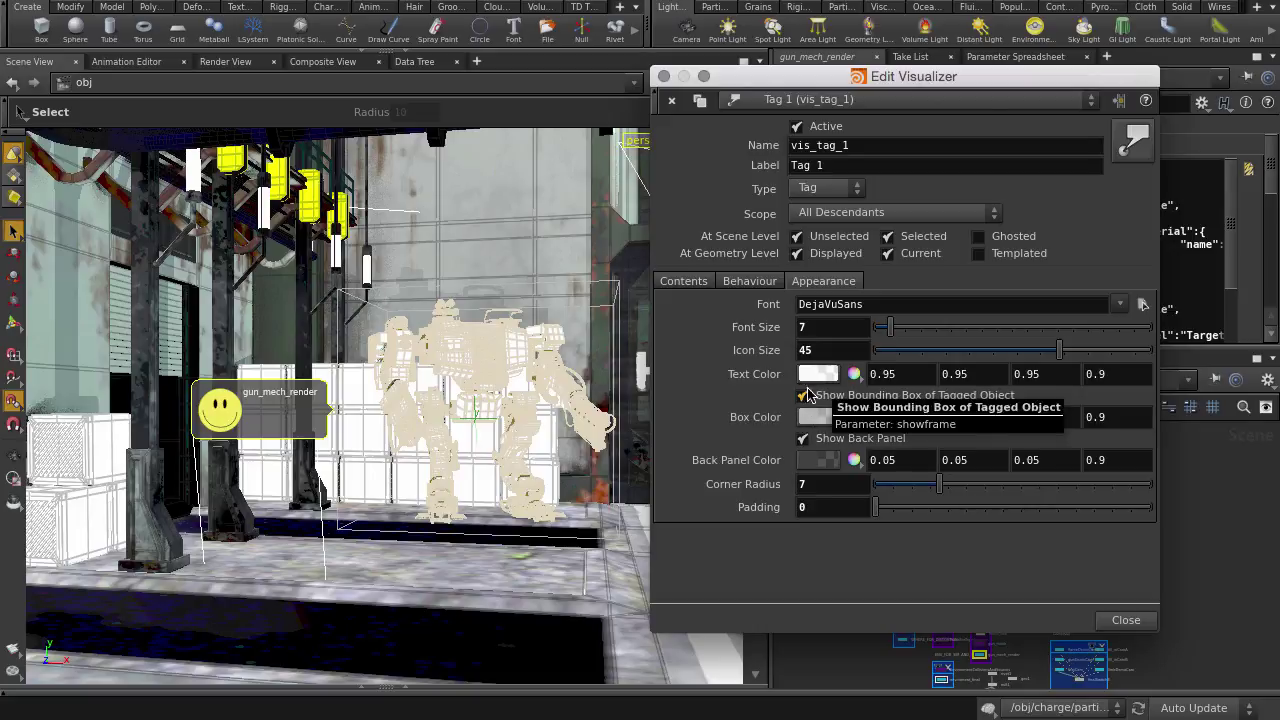
# Change the Tag 1 contents style to Icon Only
pyautogui.click(683, 281)
pyautogui.click(848, 303)
pyautogui.click(843, 341)
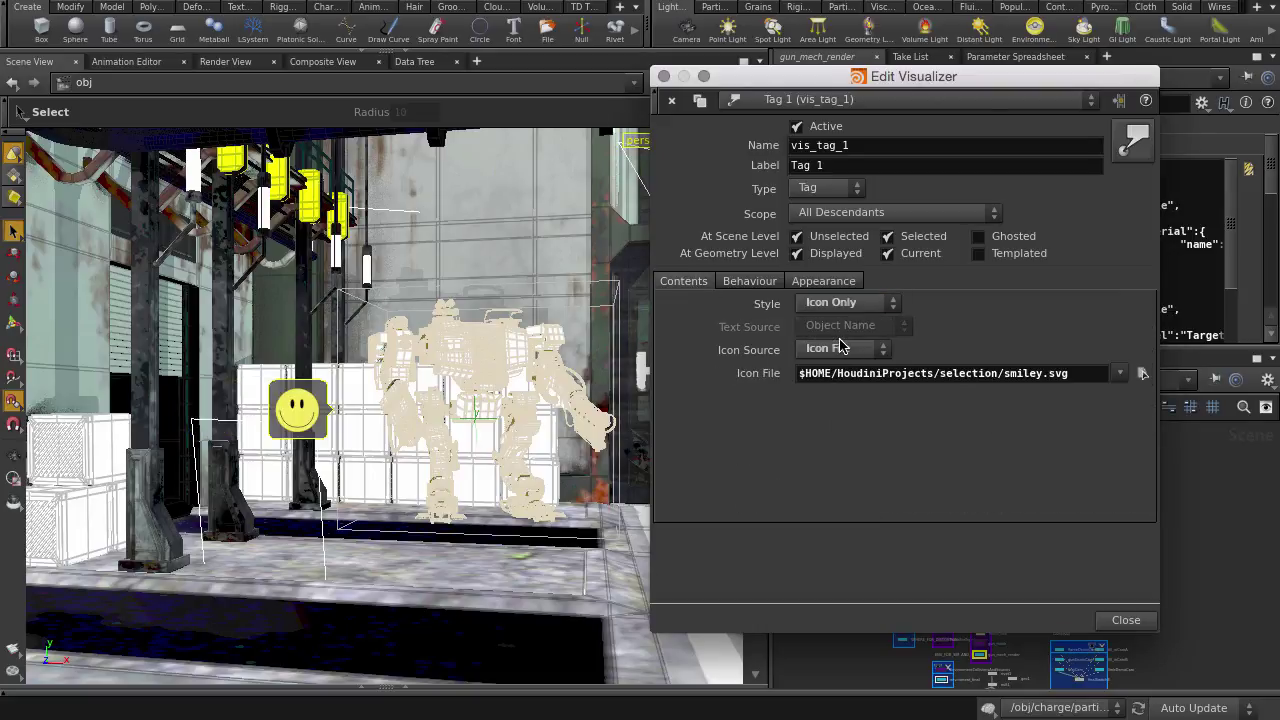
# Close the visualizer editor and select gun_mech_render through its smiley tag from outside the building
pyautogui.keyDown('alt'); pyautogui.moveTo(485, 388); pyautogui.dragTo(548, 430, button='right'); pyautogui.keyUp('alt')
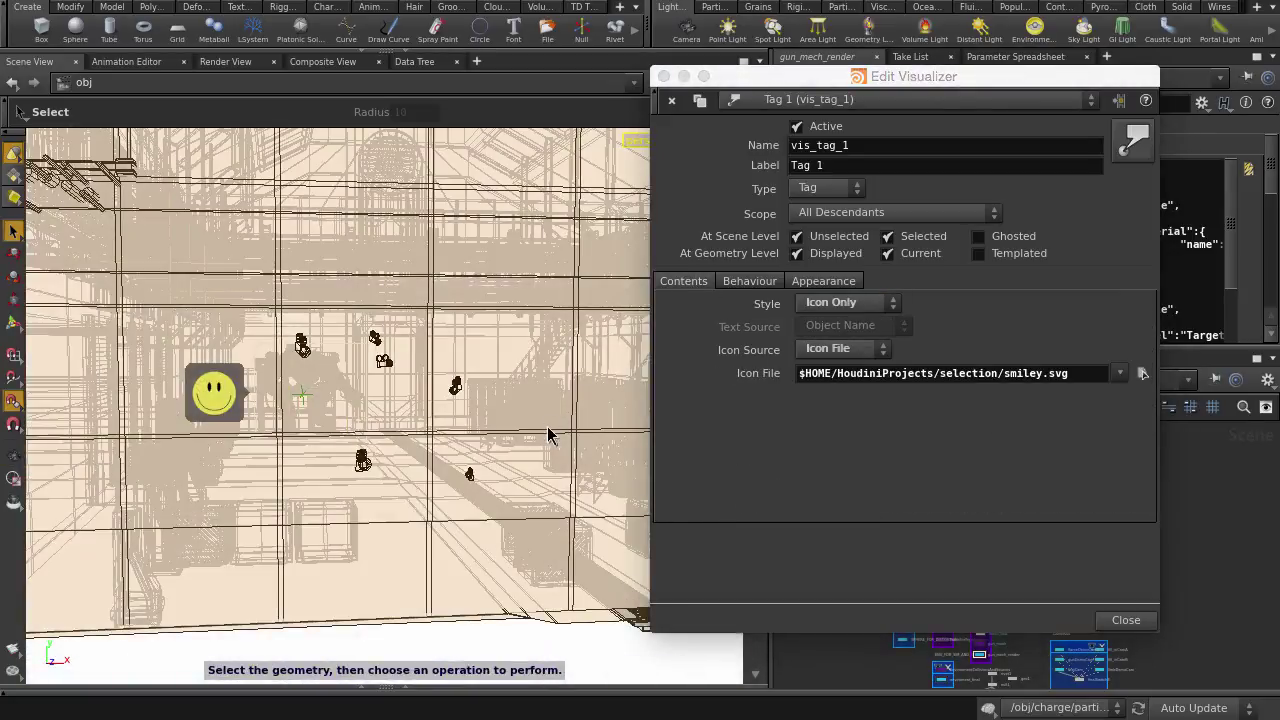
pyautogui.click(664, 77)
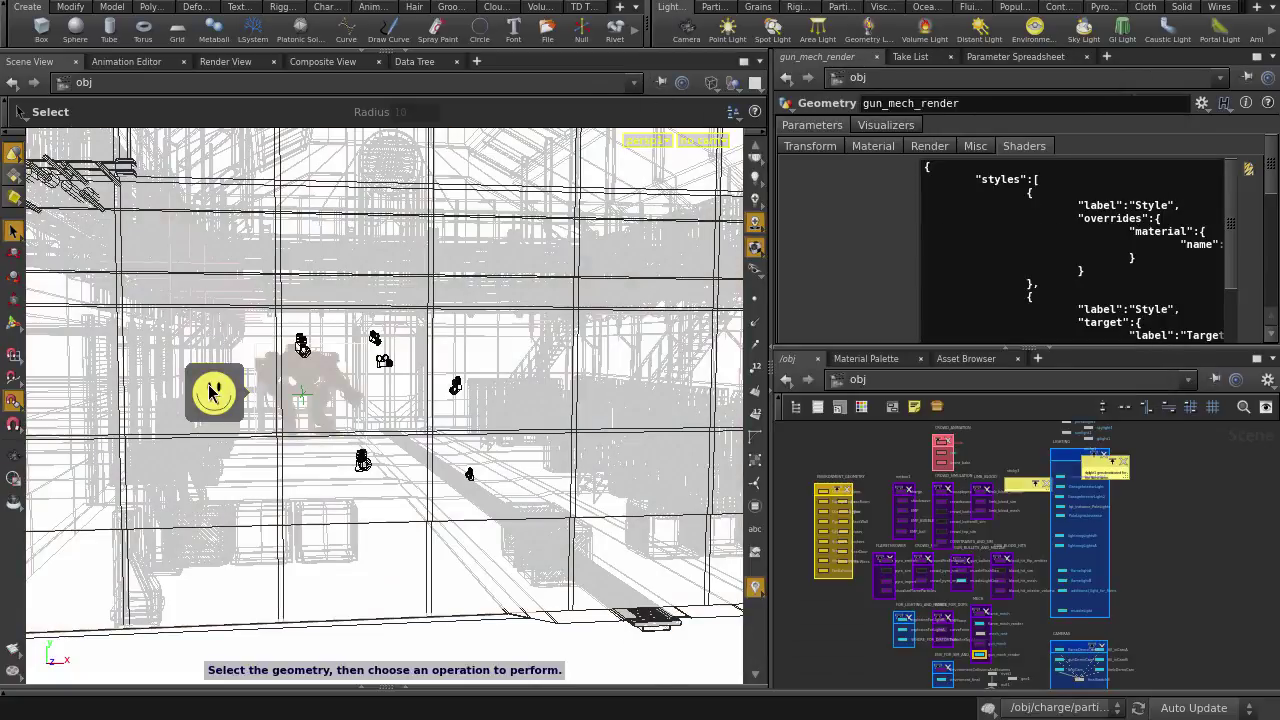
pyautogui.click(216, 391)
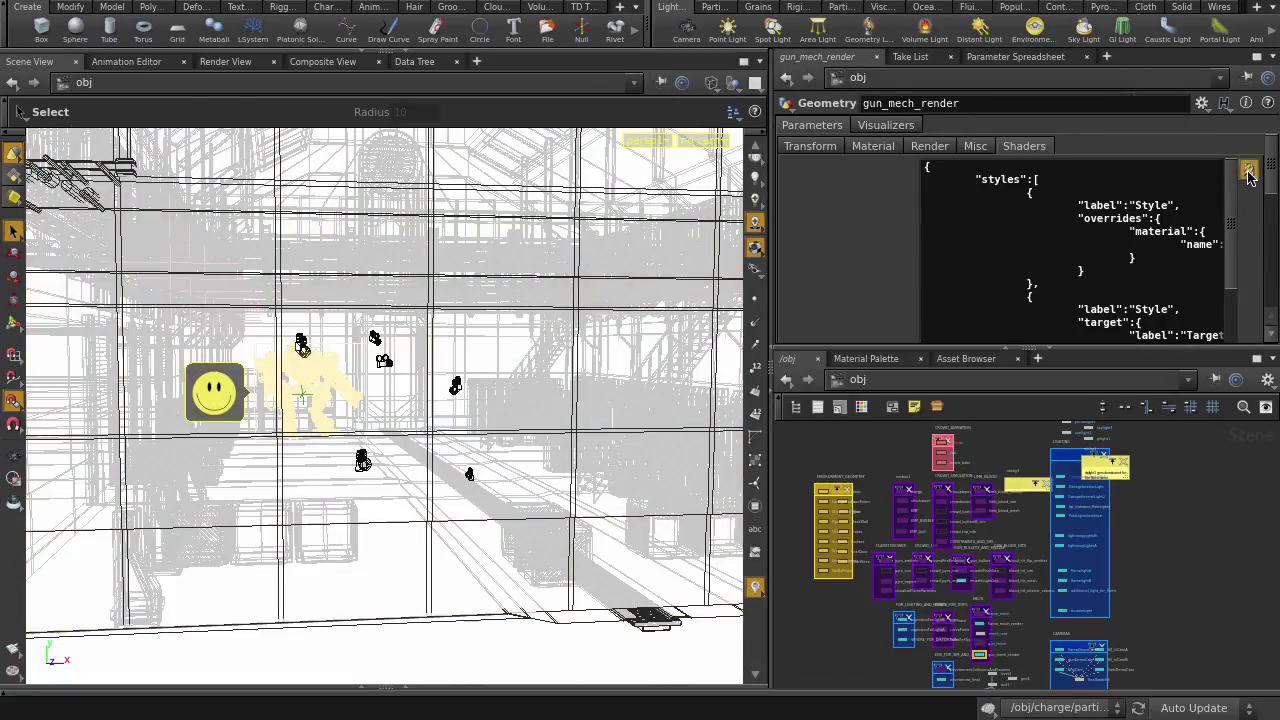
# Examine the material style sheet entries of gun_mech_render in the Data Tree and return to the Scene View
pyautogui.click(1248, 170)
pyautogui.scroll(-5, 440, 340)
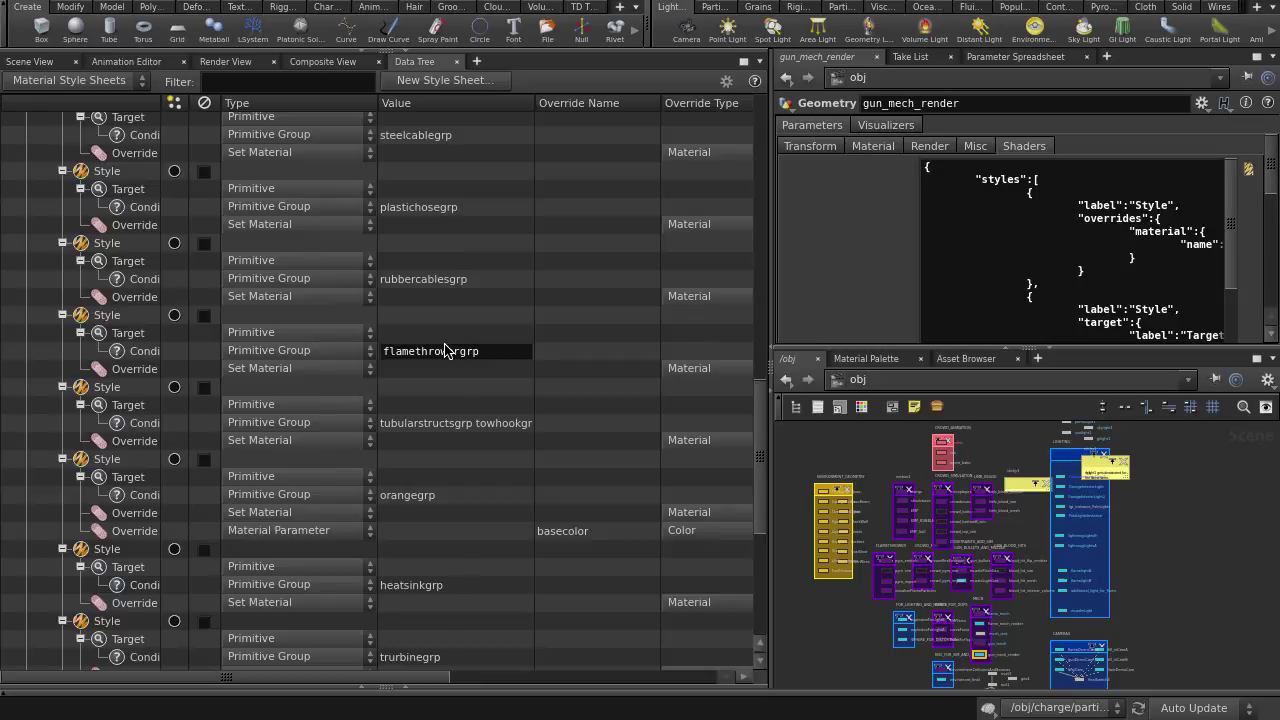
pyautogui.scroll(5, 434, 314)
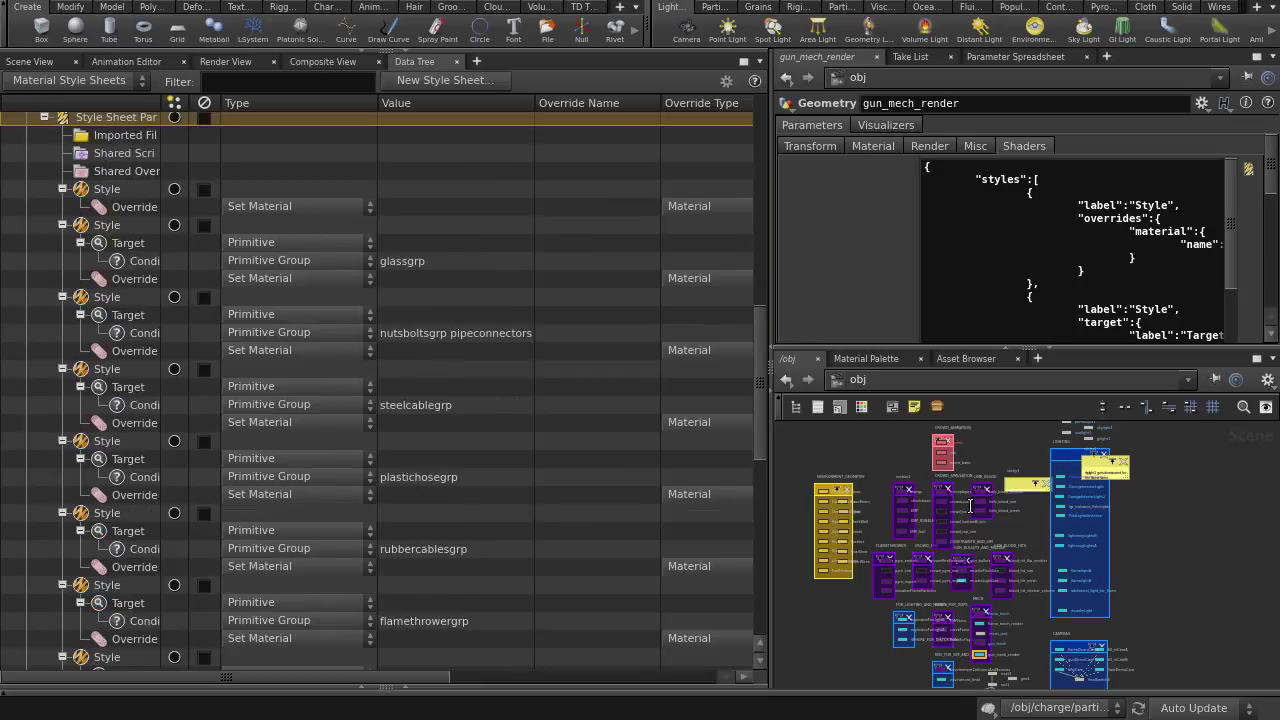
pyautogui.click(28, 61)
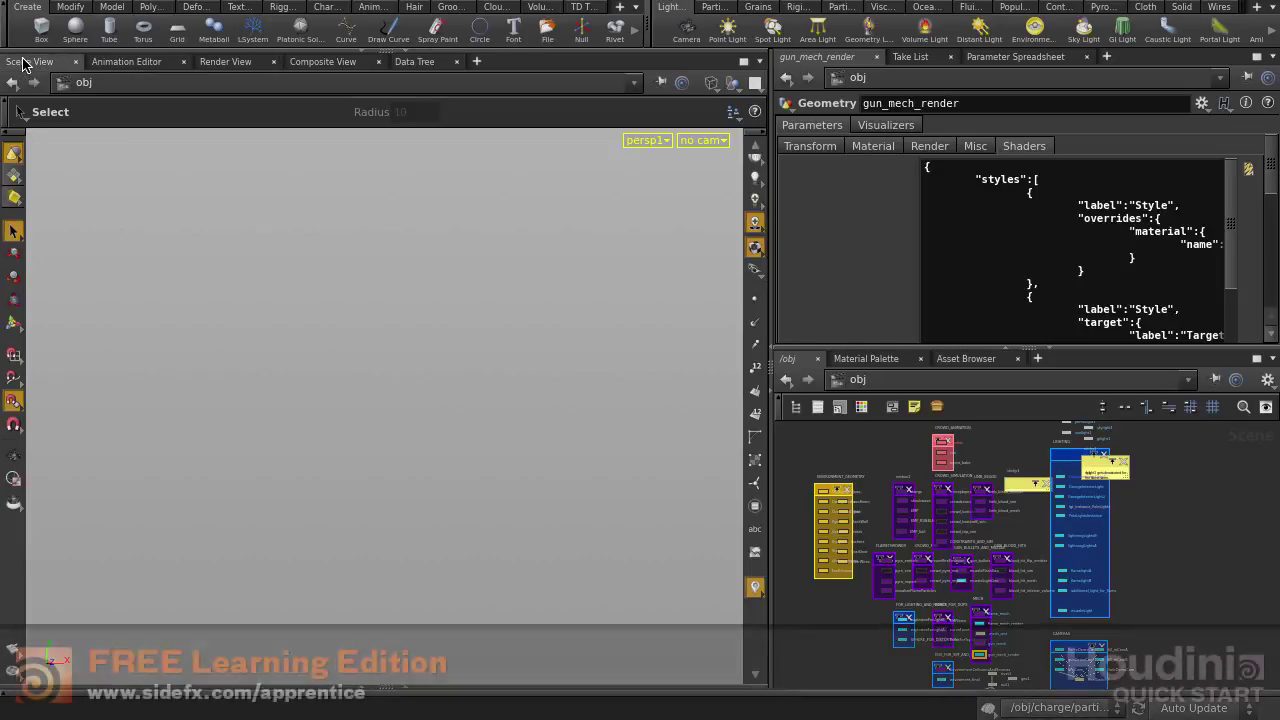